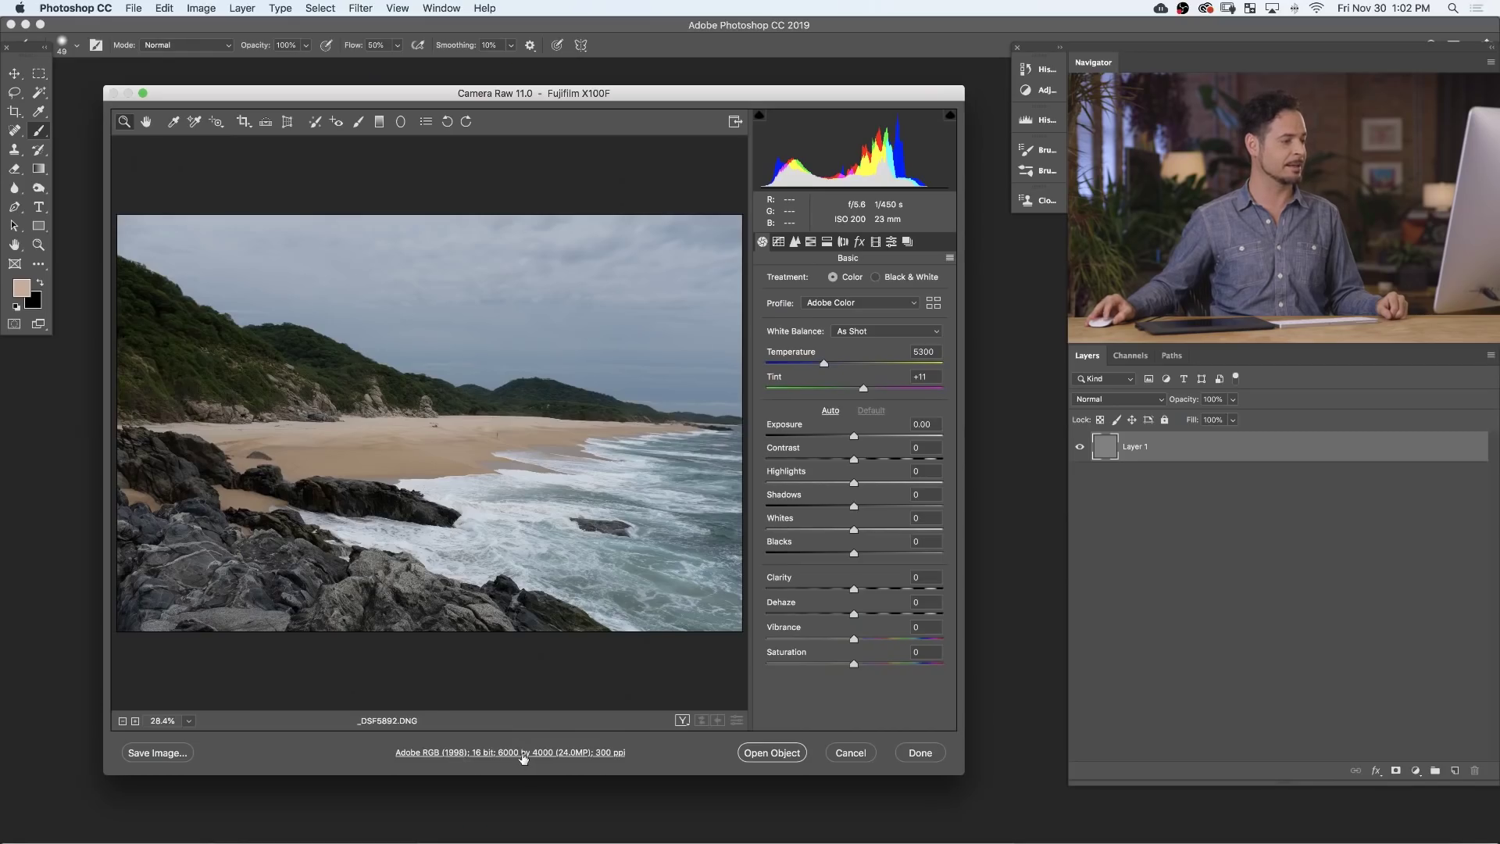
Set the Camera Raw workflow options to the ProPhoto RGB color space and 16 Bits/Channel depth.
left_click(524, 752)
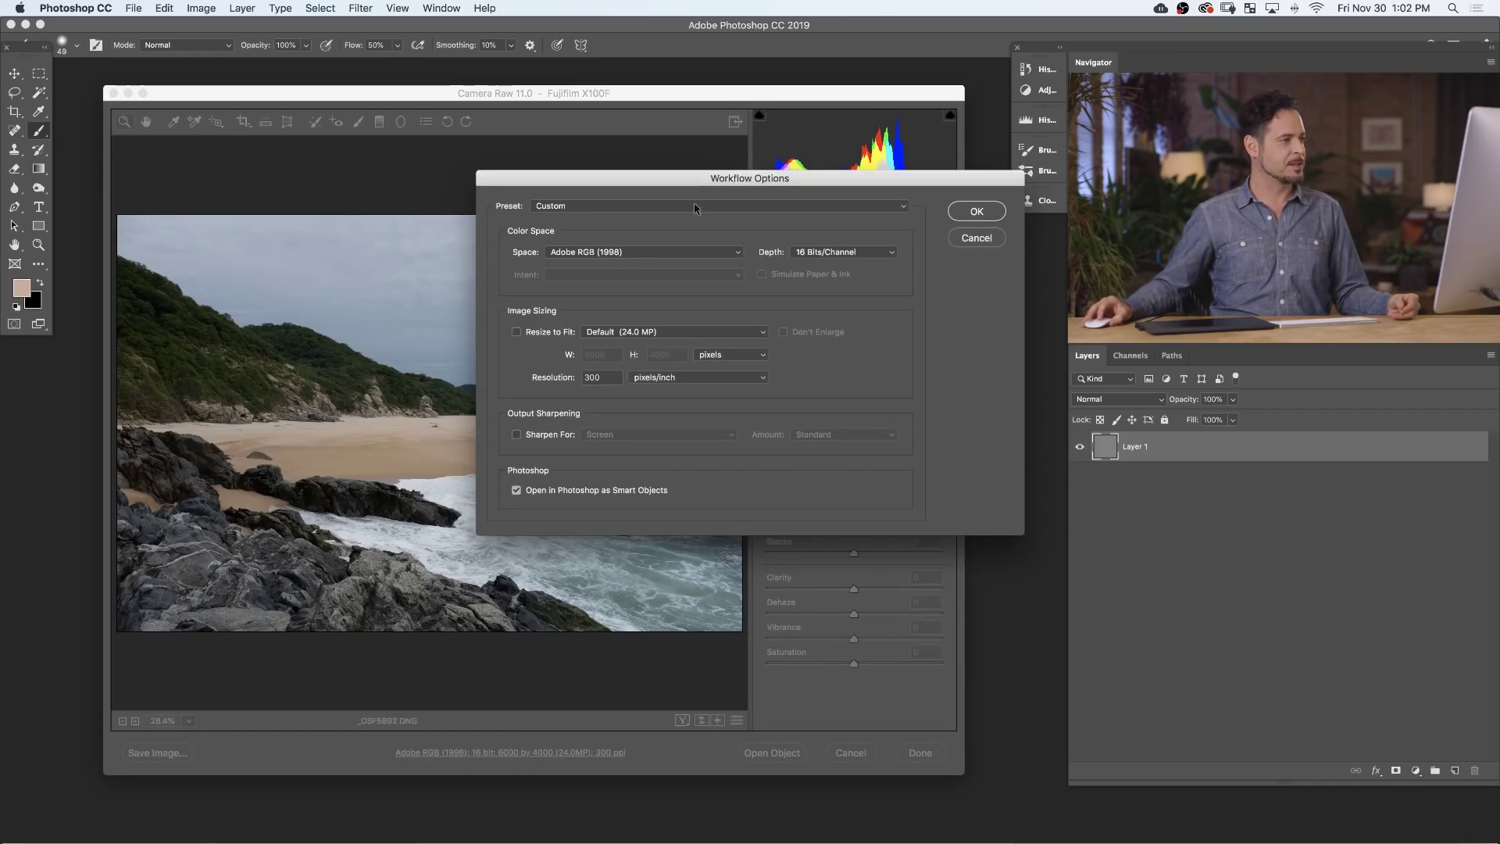
left_click(607, 254)
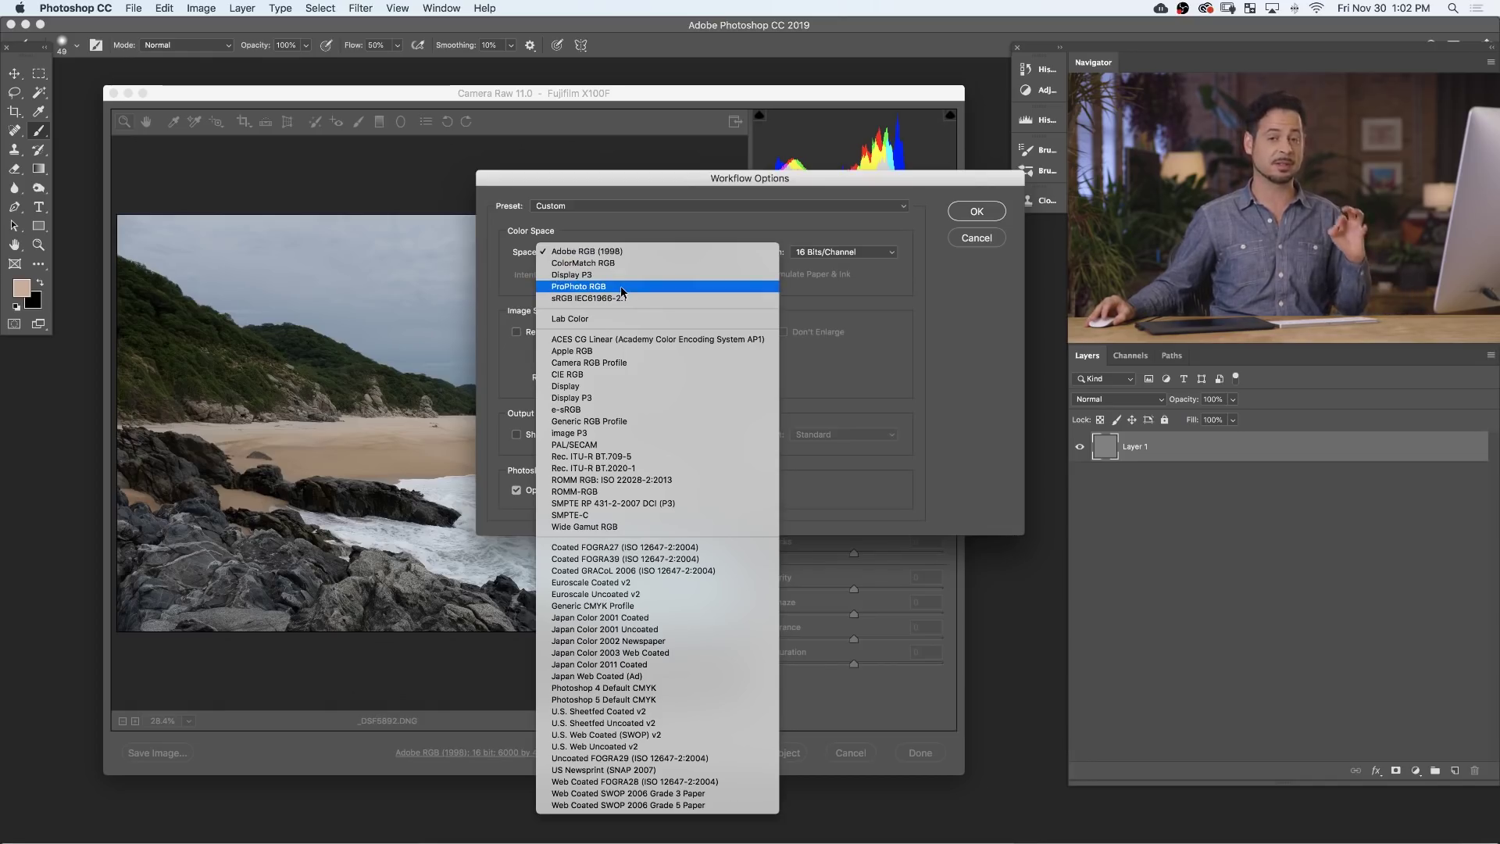
left_click(620, 287)
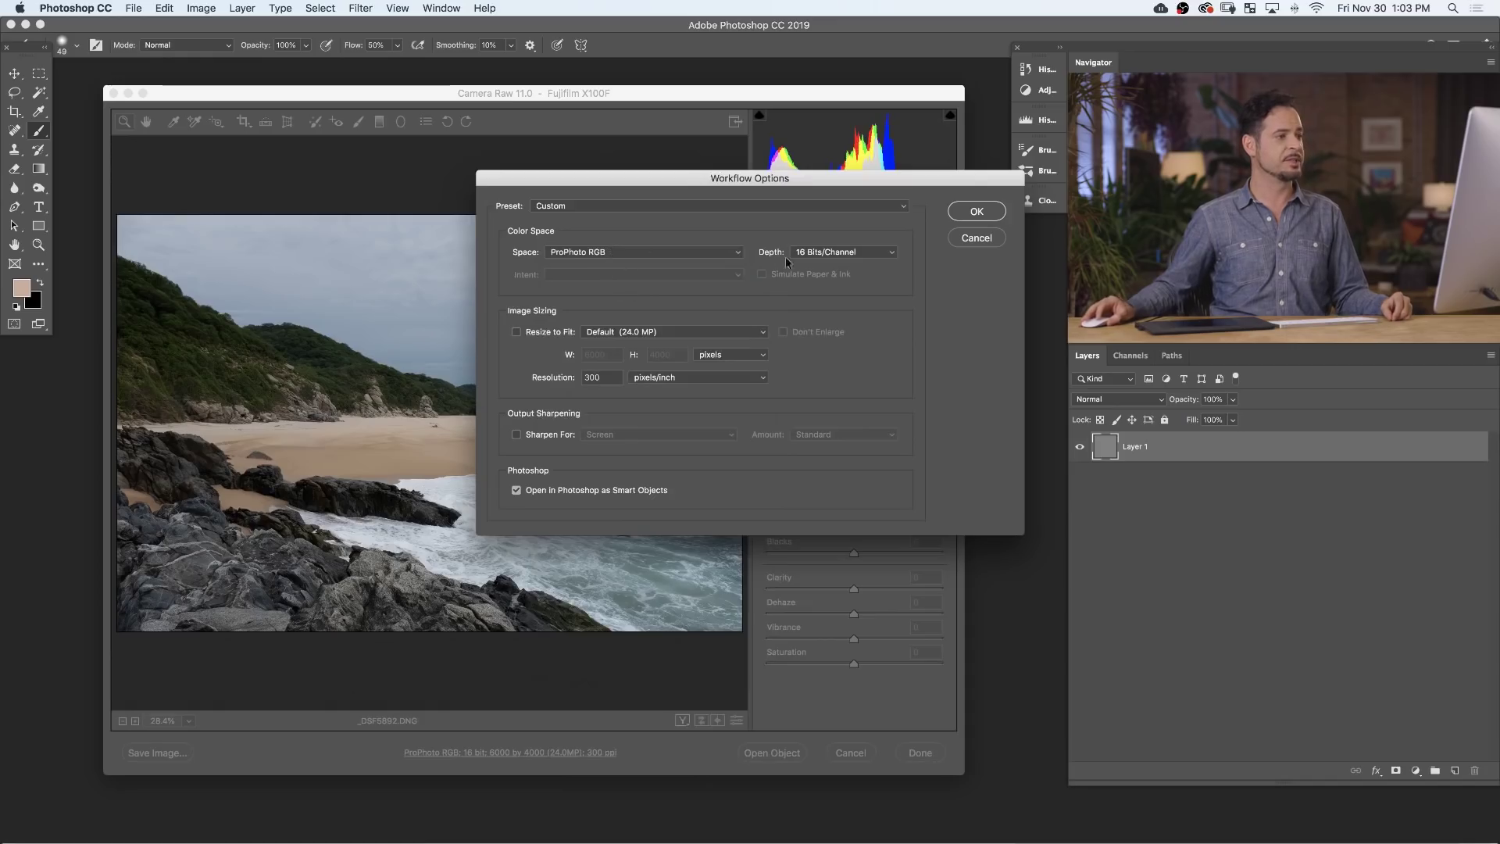
left_click(845, 258)
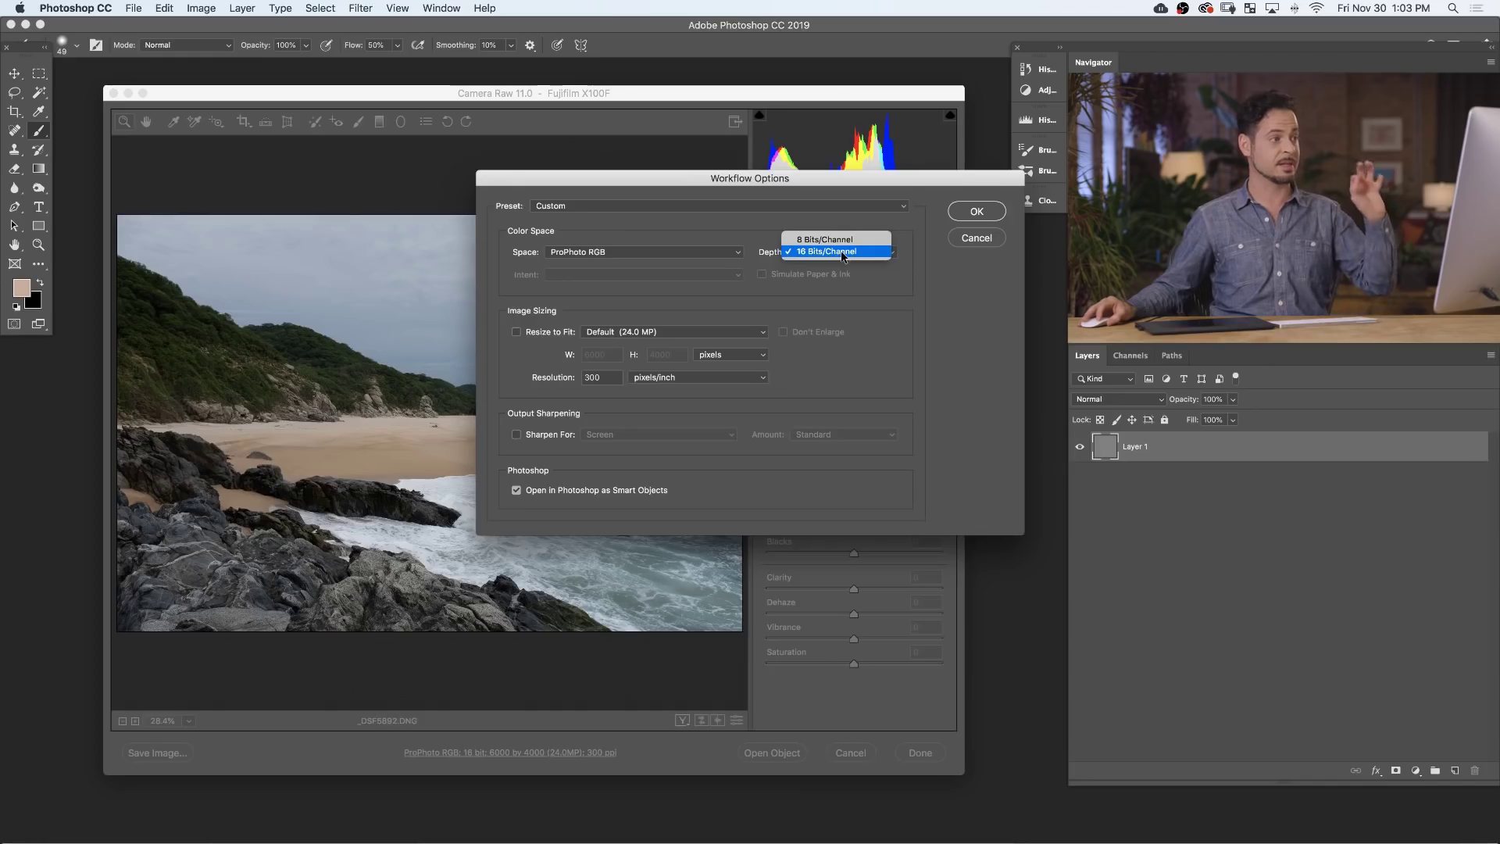
left_click(841, 250)
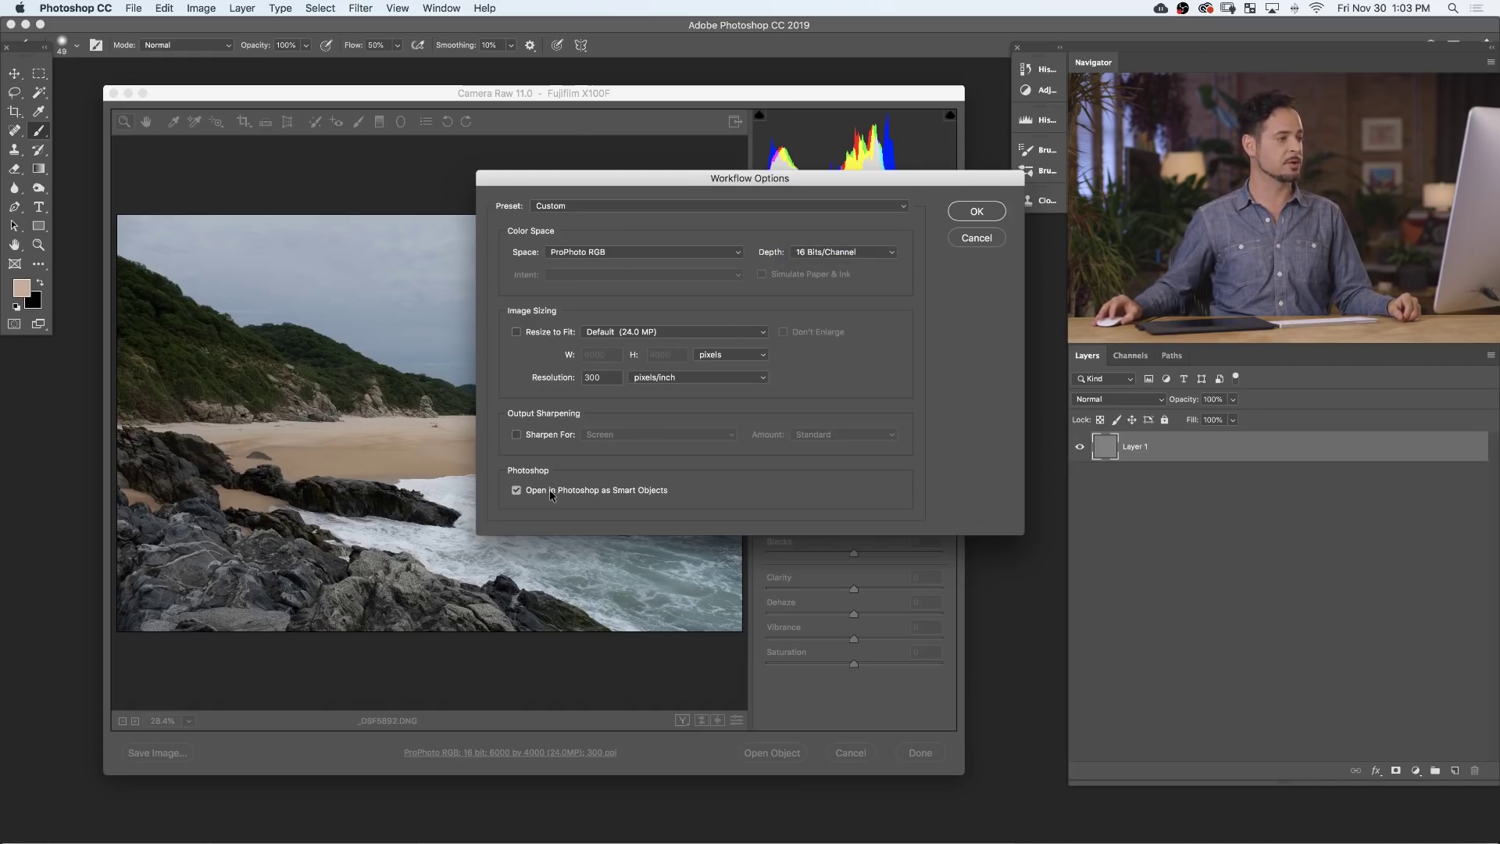
left_click(976, 211)
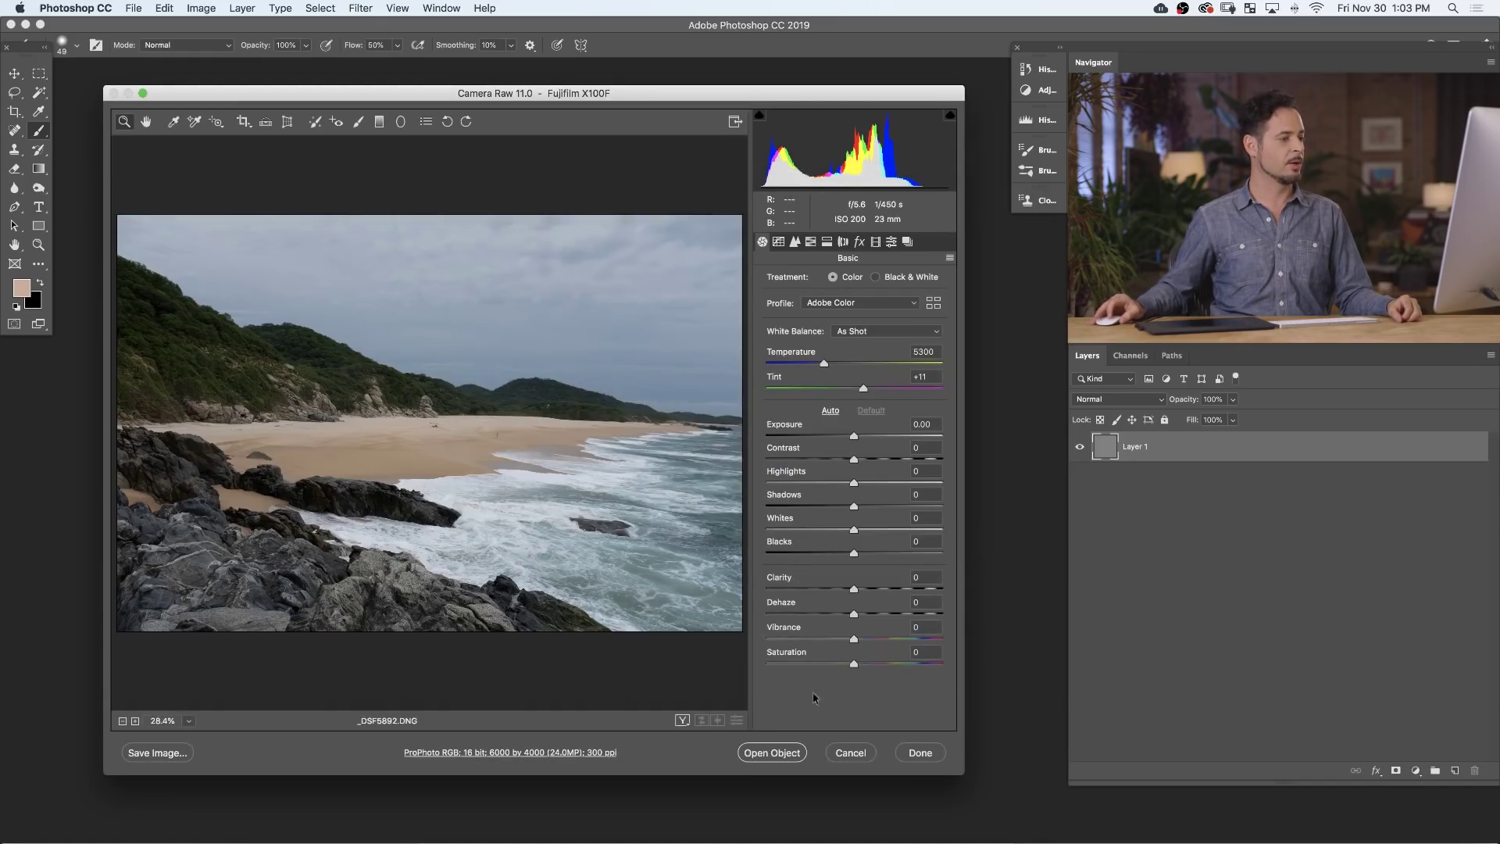
Open the raw beach photo in Photoshop as a Smart Object, using its embedded profile instead of the working space.
left_click(771, 752)
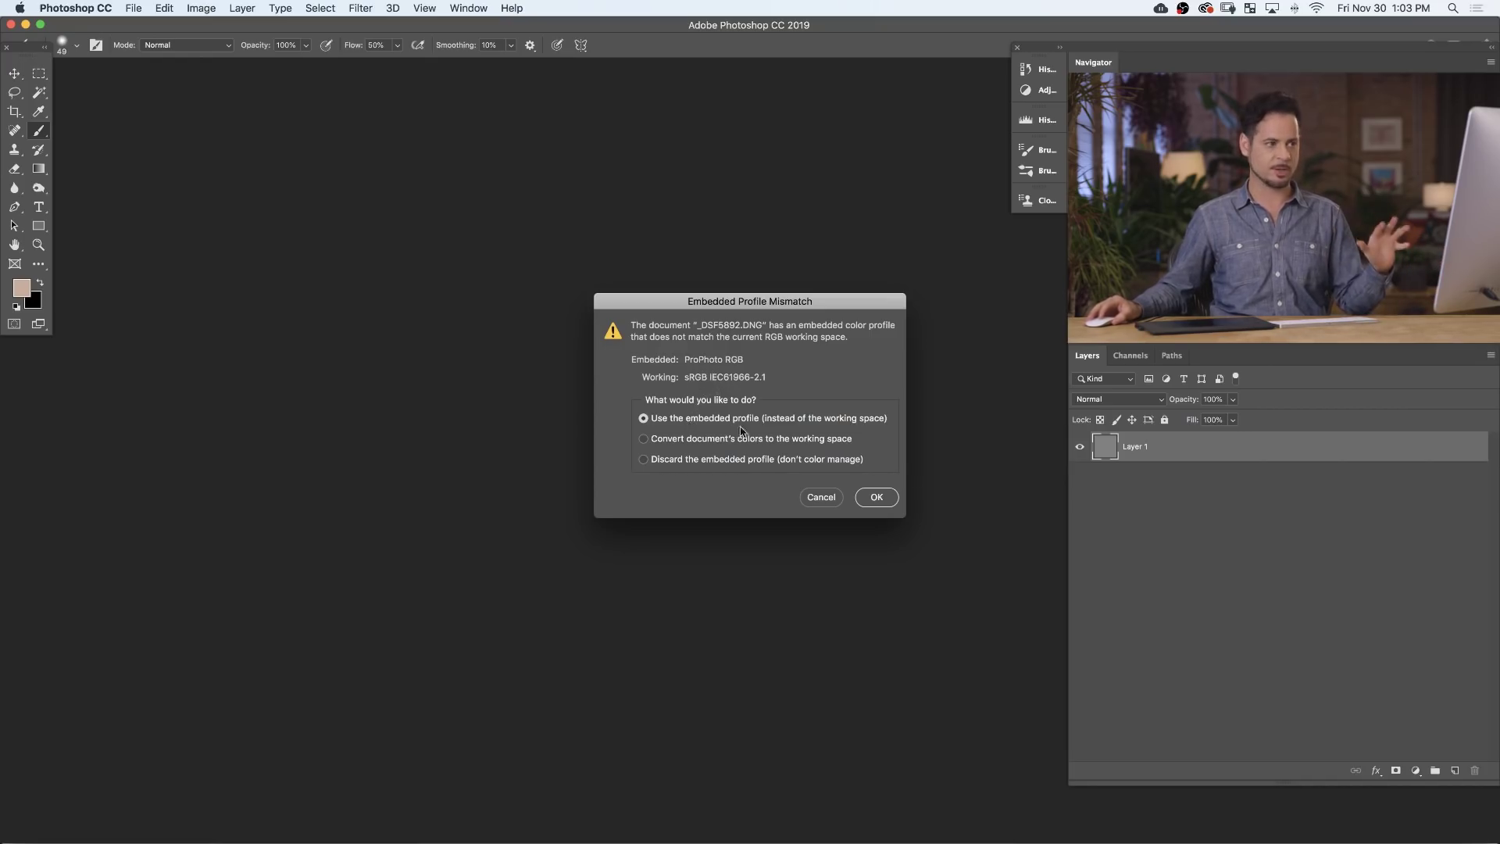
left_click(875, 497)
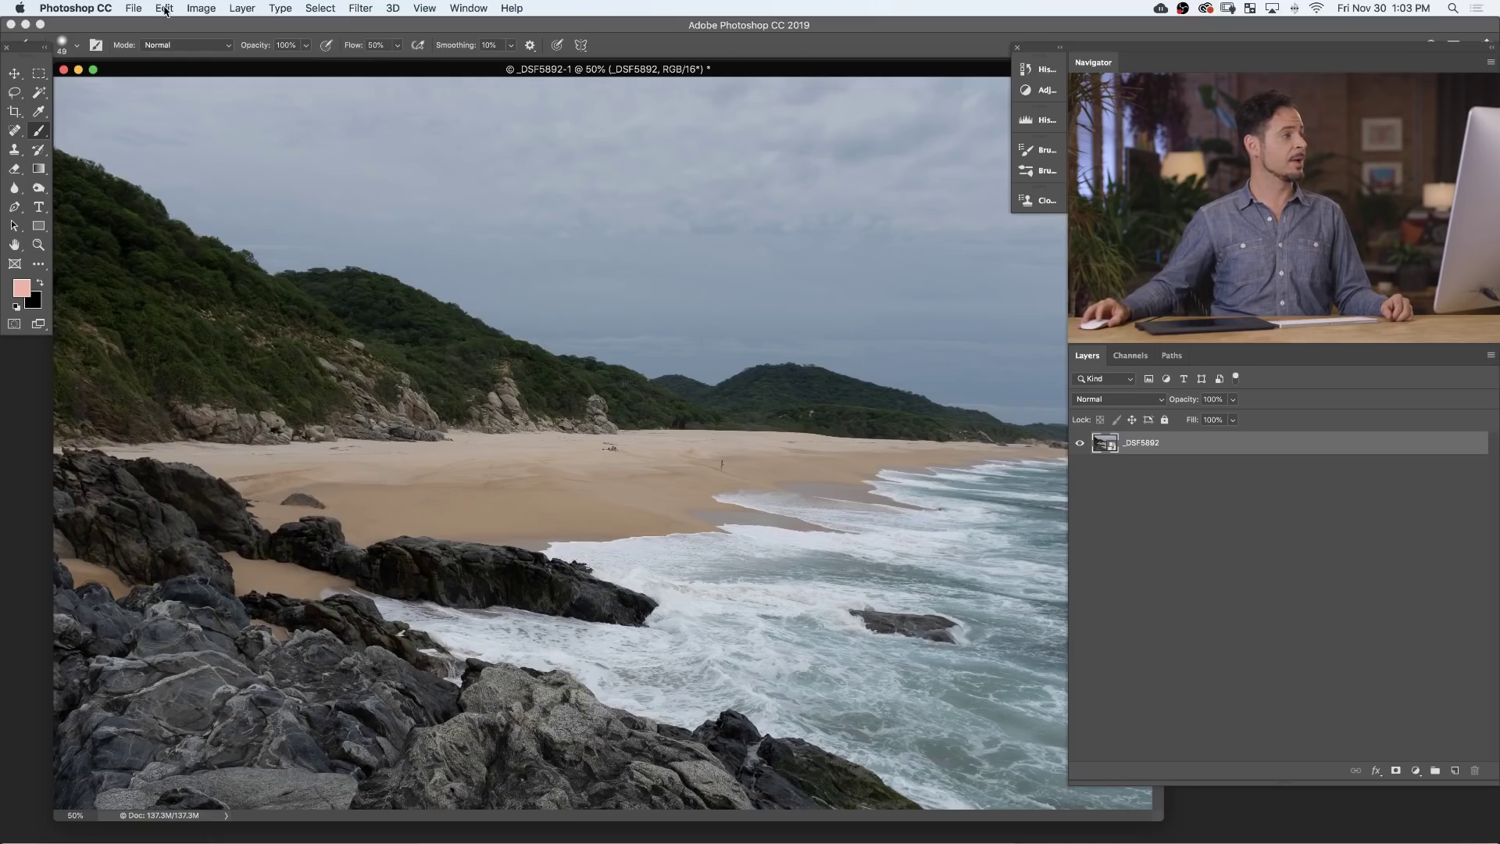
Check the document's source profile and the available destination profiles in Convert to Profile, without converting.
left_click(165, 9)
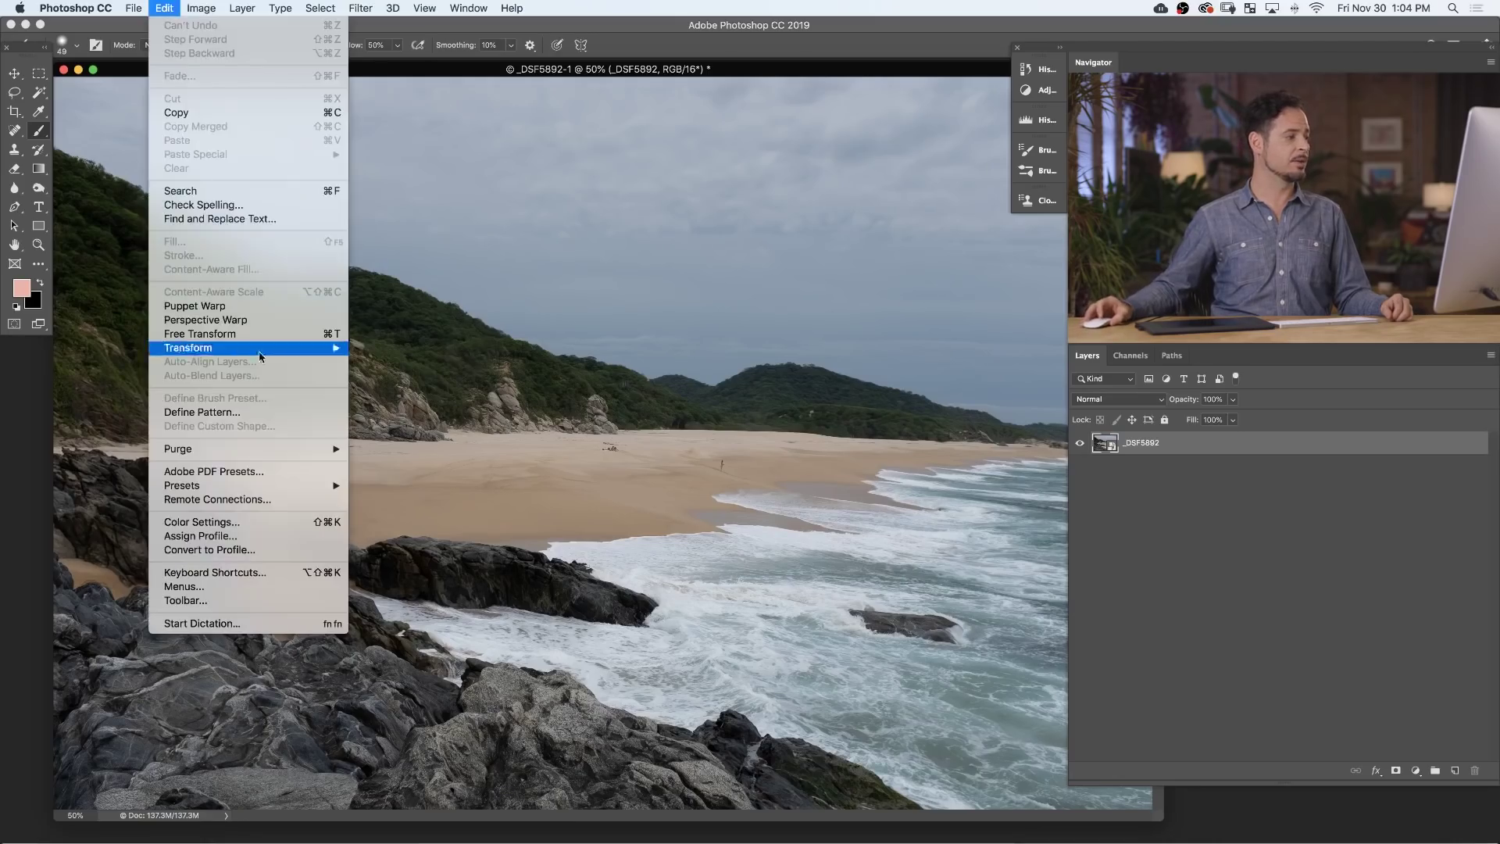
left_click(264, 551)
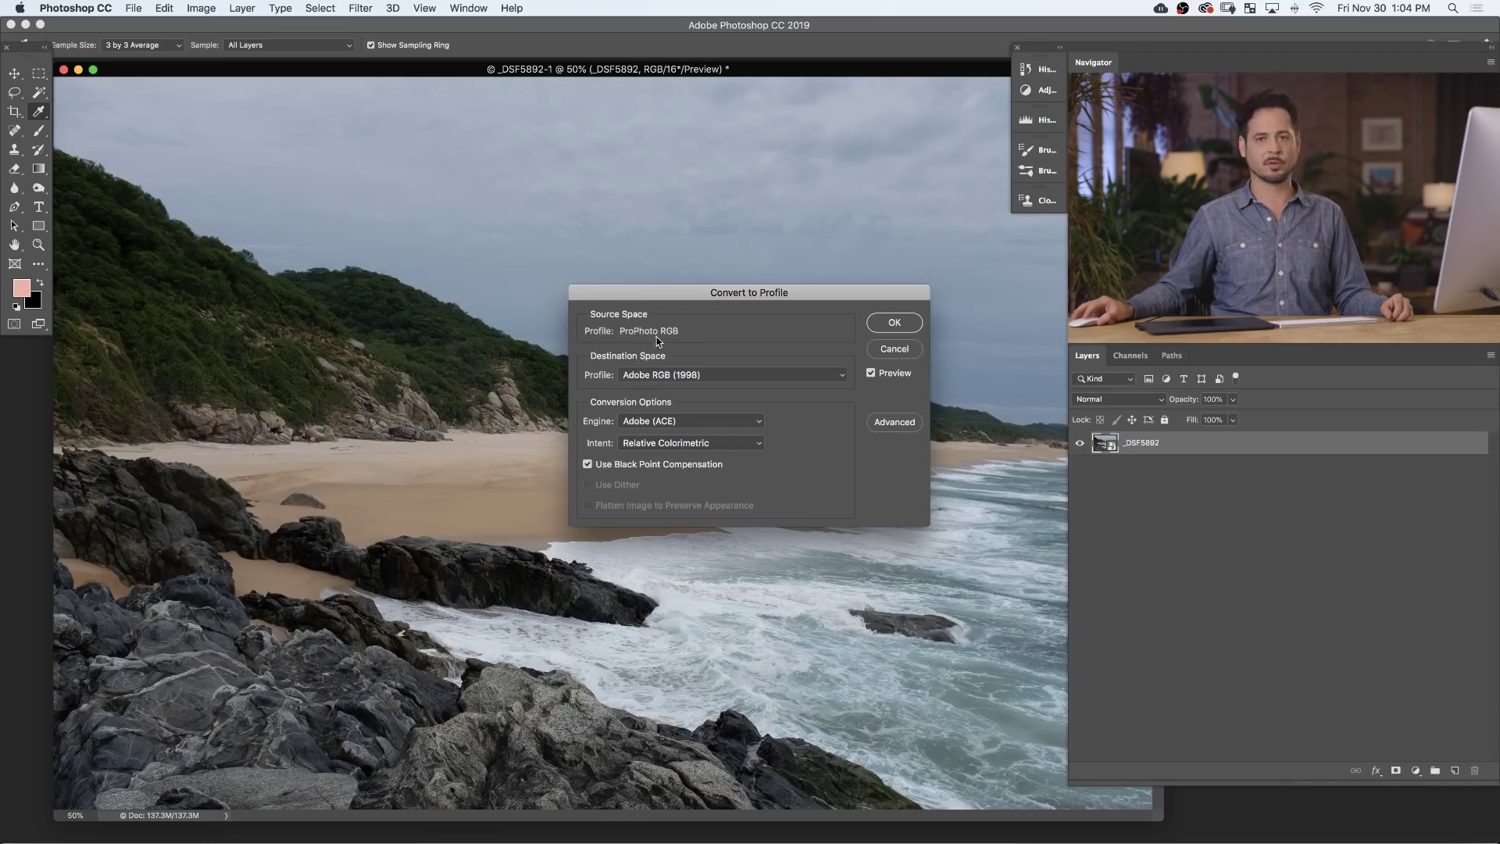
left_click(664, 376)
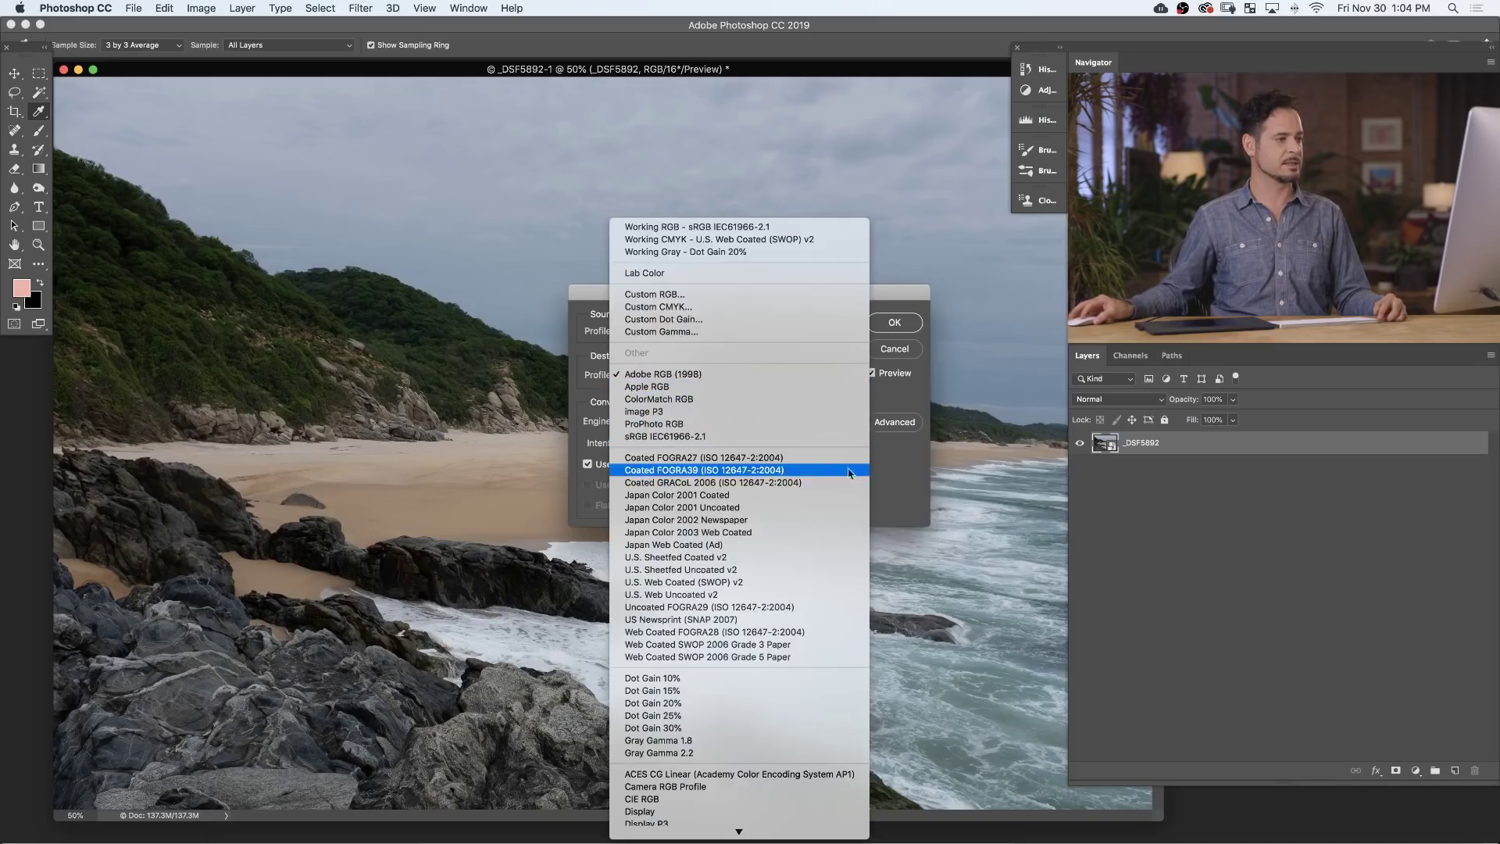
left_click(904, 472)
left_click(887, 351)
key("b")
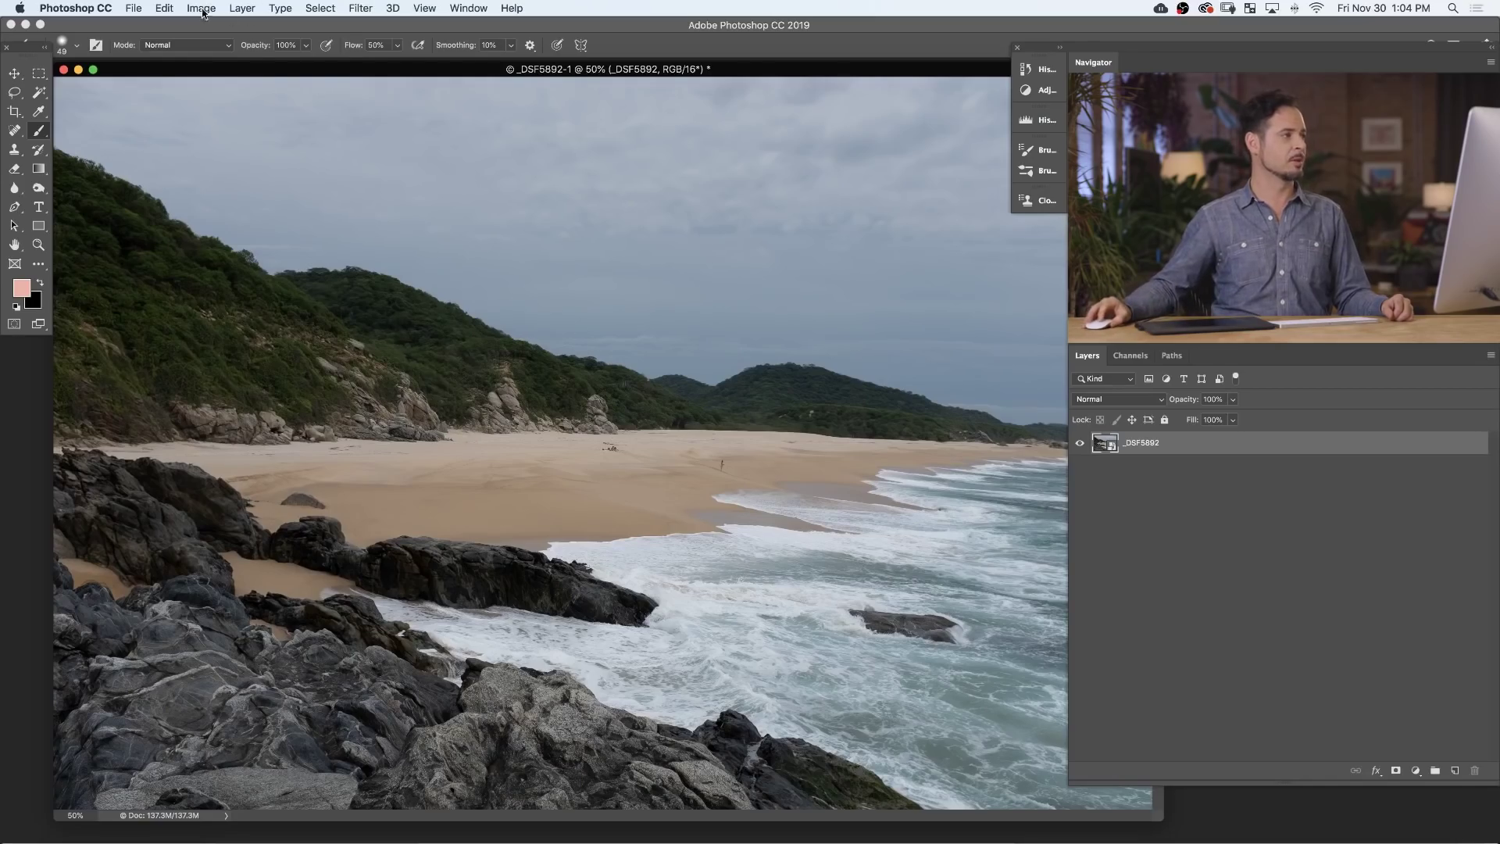
Resize the image to 600 pixels wide and enlarge its document window.
left_click(198, 9)
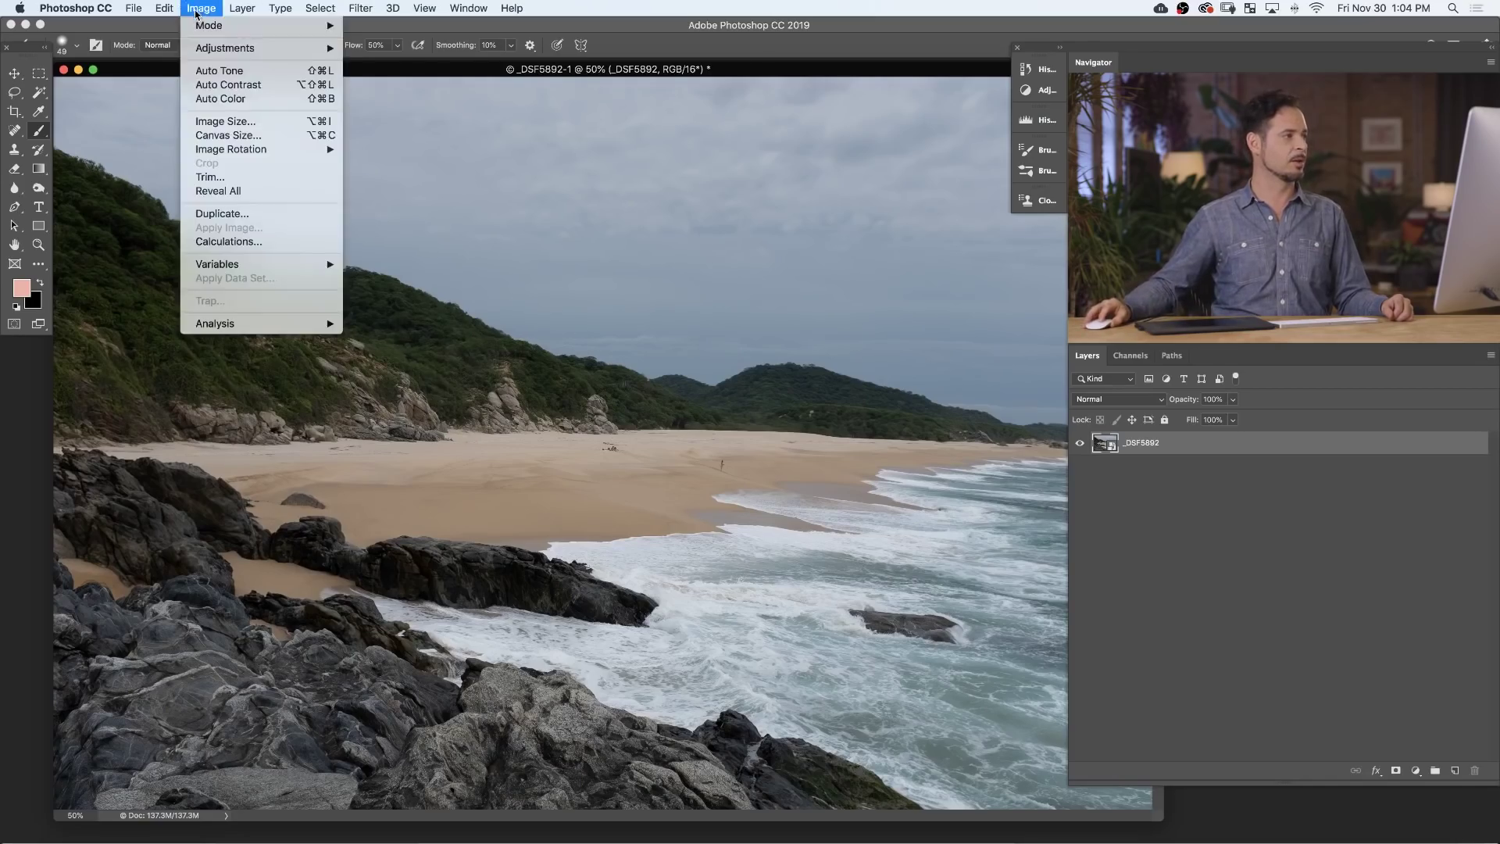
left_click(225, 121)
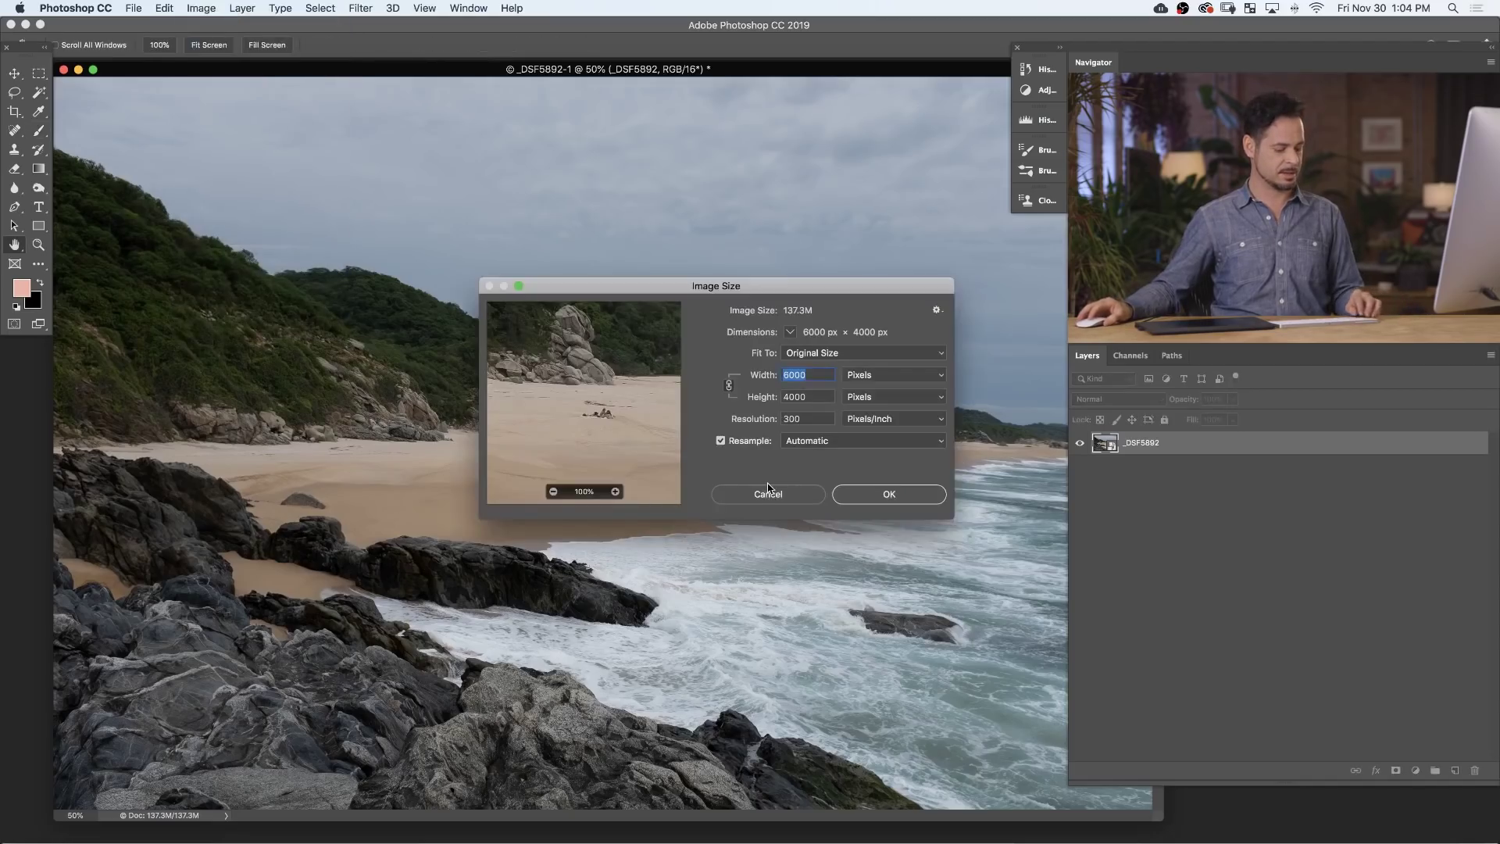
type("600")
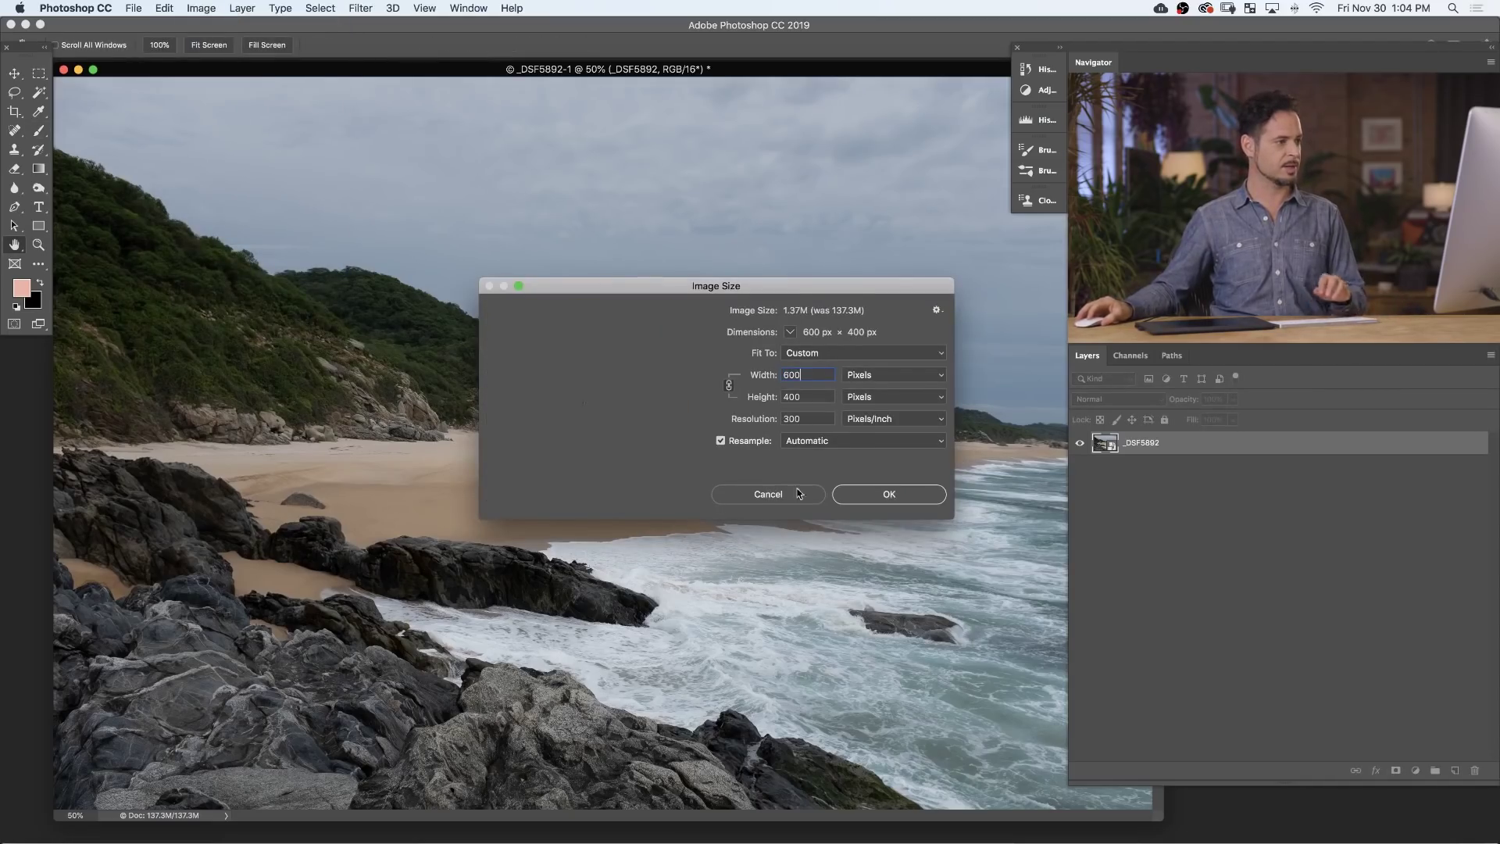
left_click(897, 496)
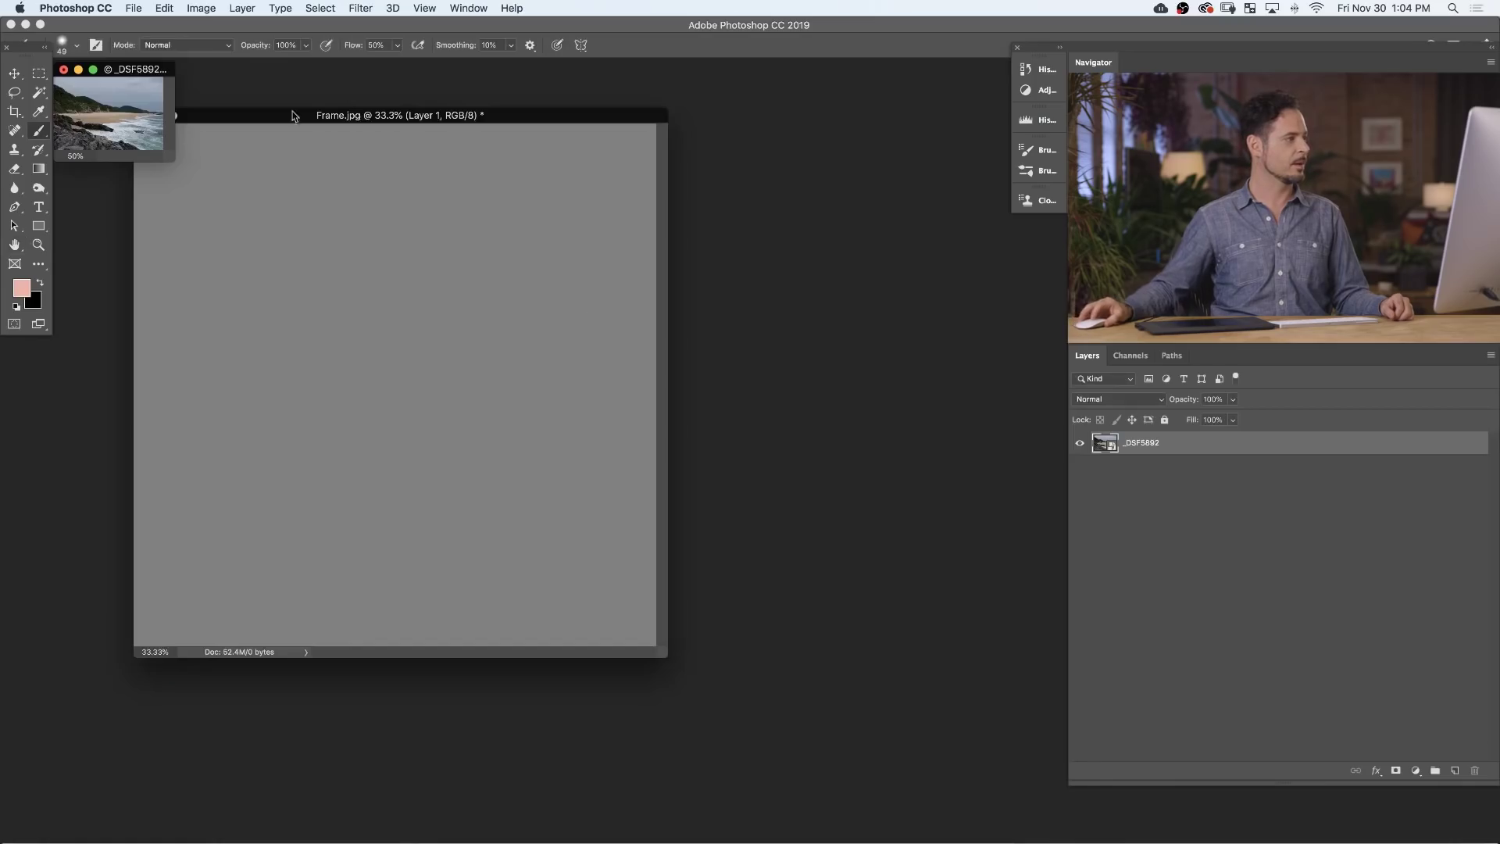
double_click(149, 69)
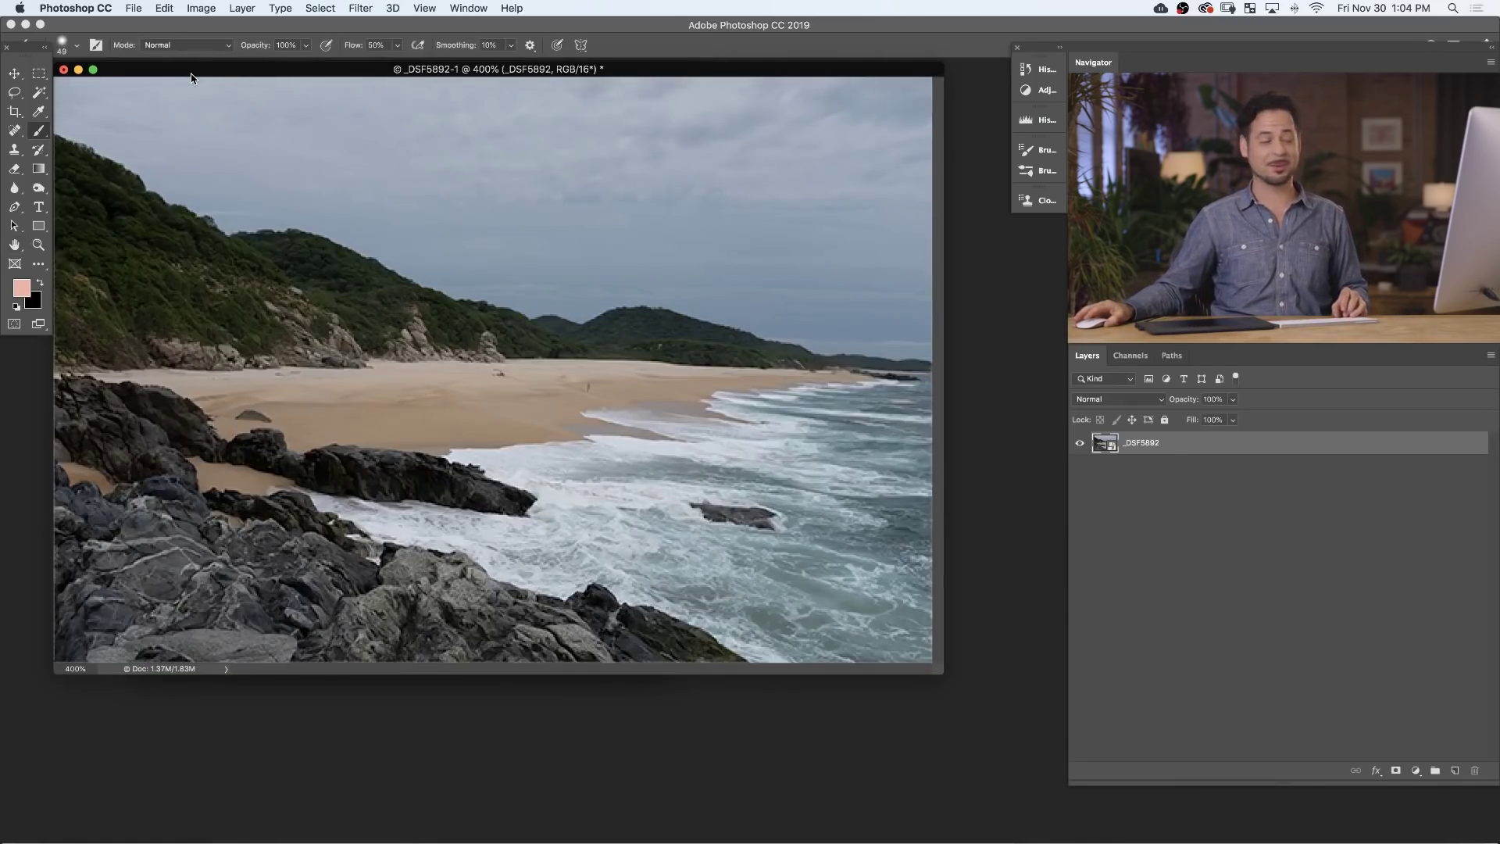
Save the resized image for the web as a JPEG High at quality 60 with Convert to sRGB enabled.
left_click(134, 10)
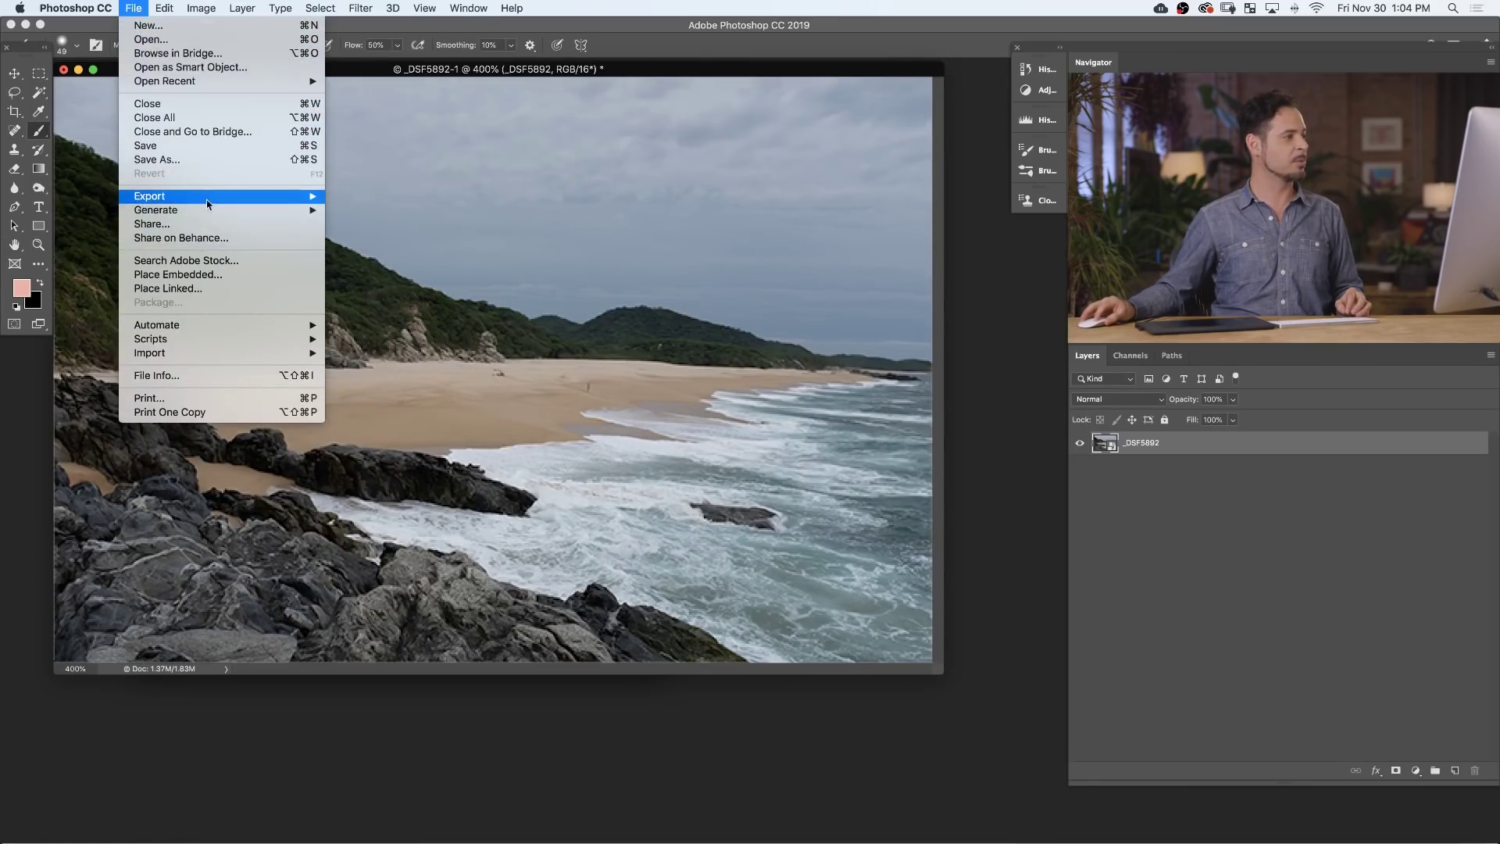
mouse_move(206, 200)
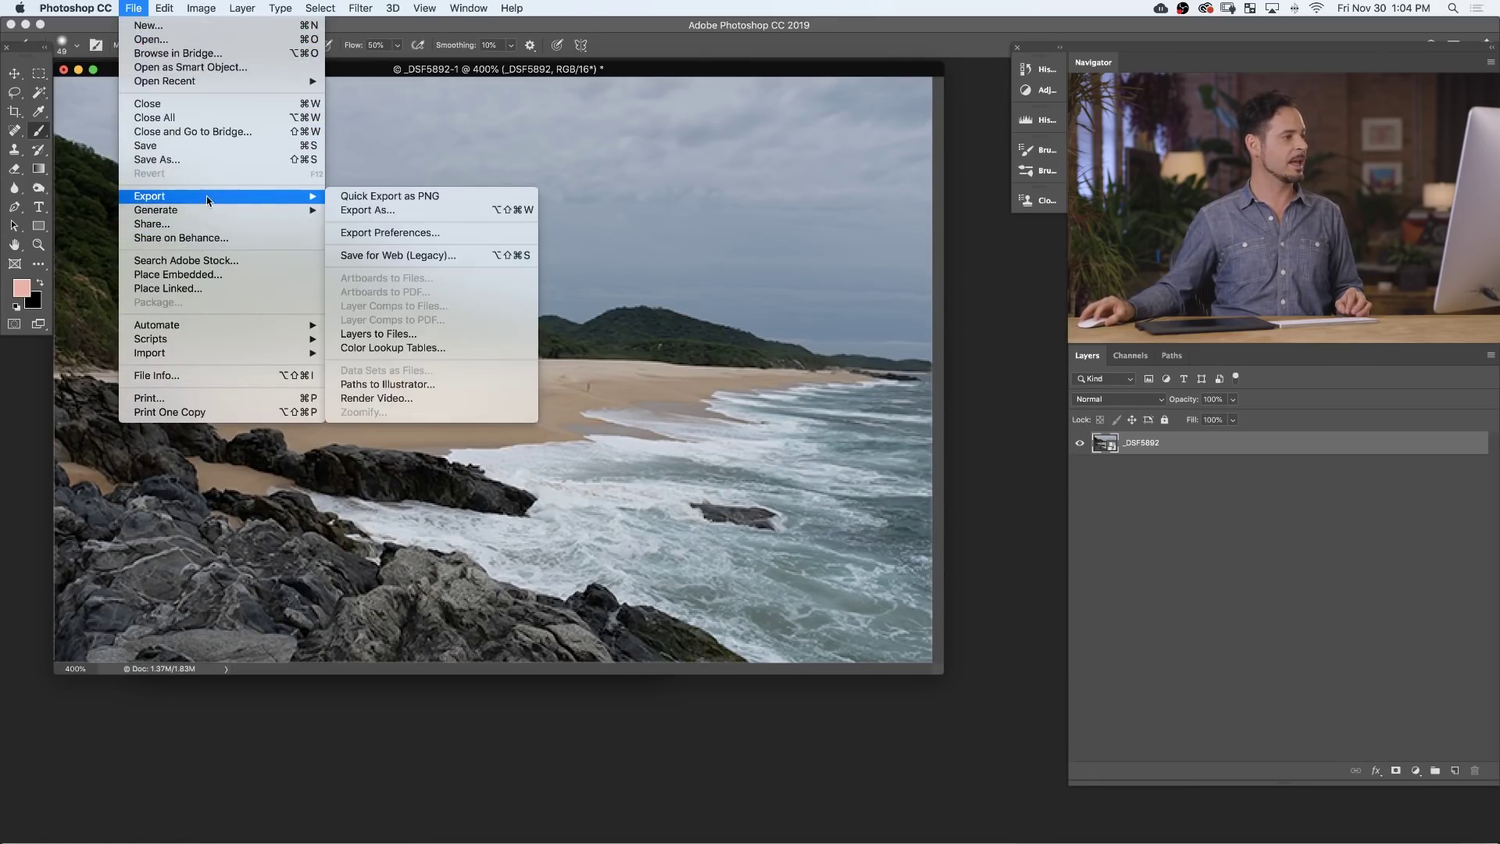
left_click(461, 263)
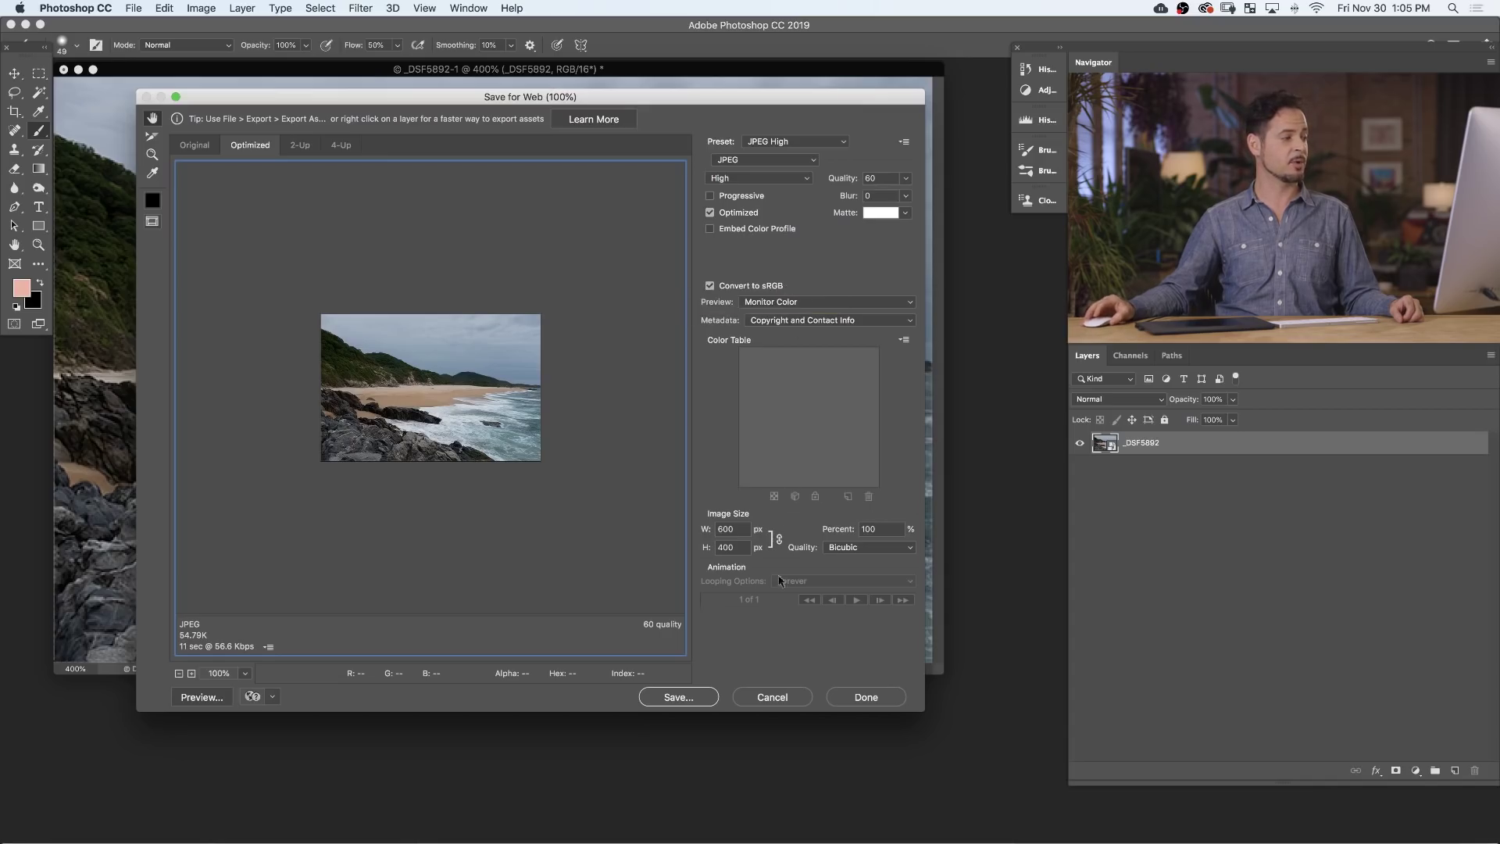
left_click(703, 697)
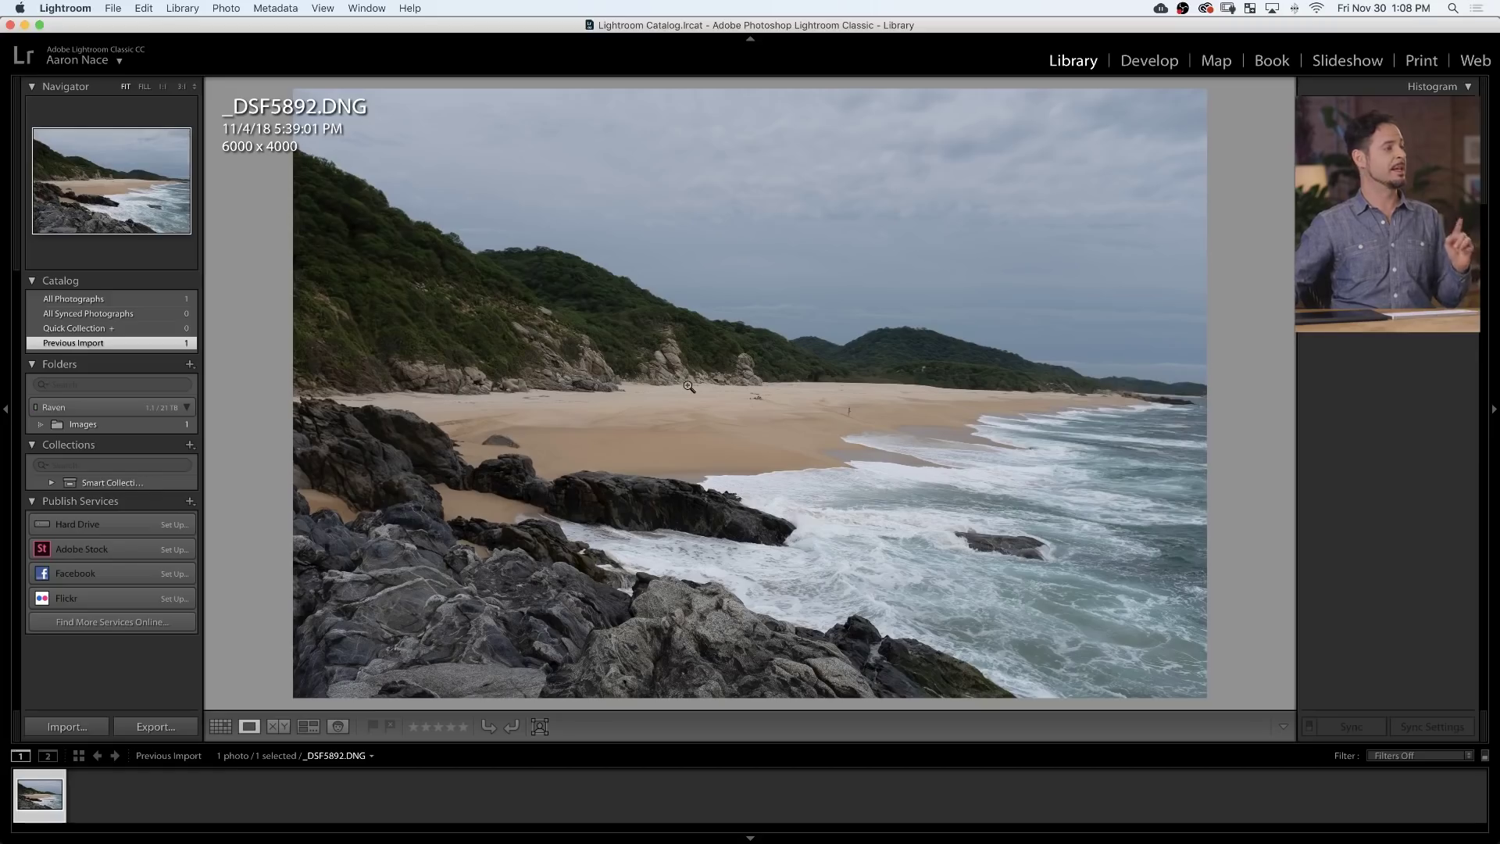
In Lightroom Classic, set external editing in Photoshop to PSD format, ProPhoto RGB color space and 16 bits/component.
left_click(74, 9)
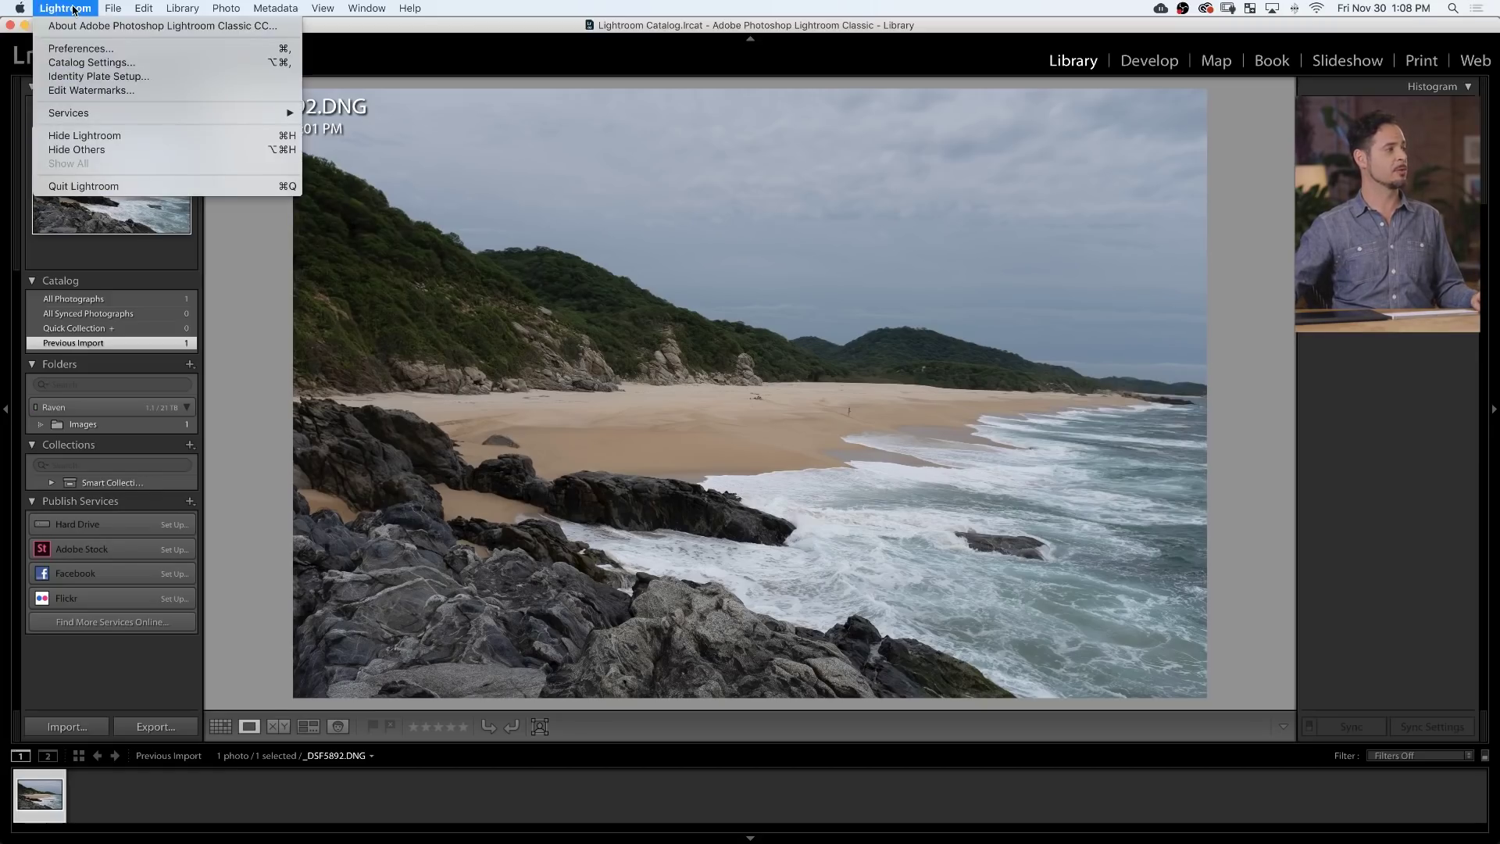
left_click(86, 47)
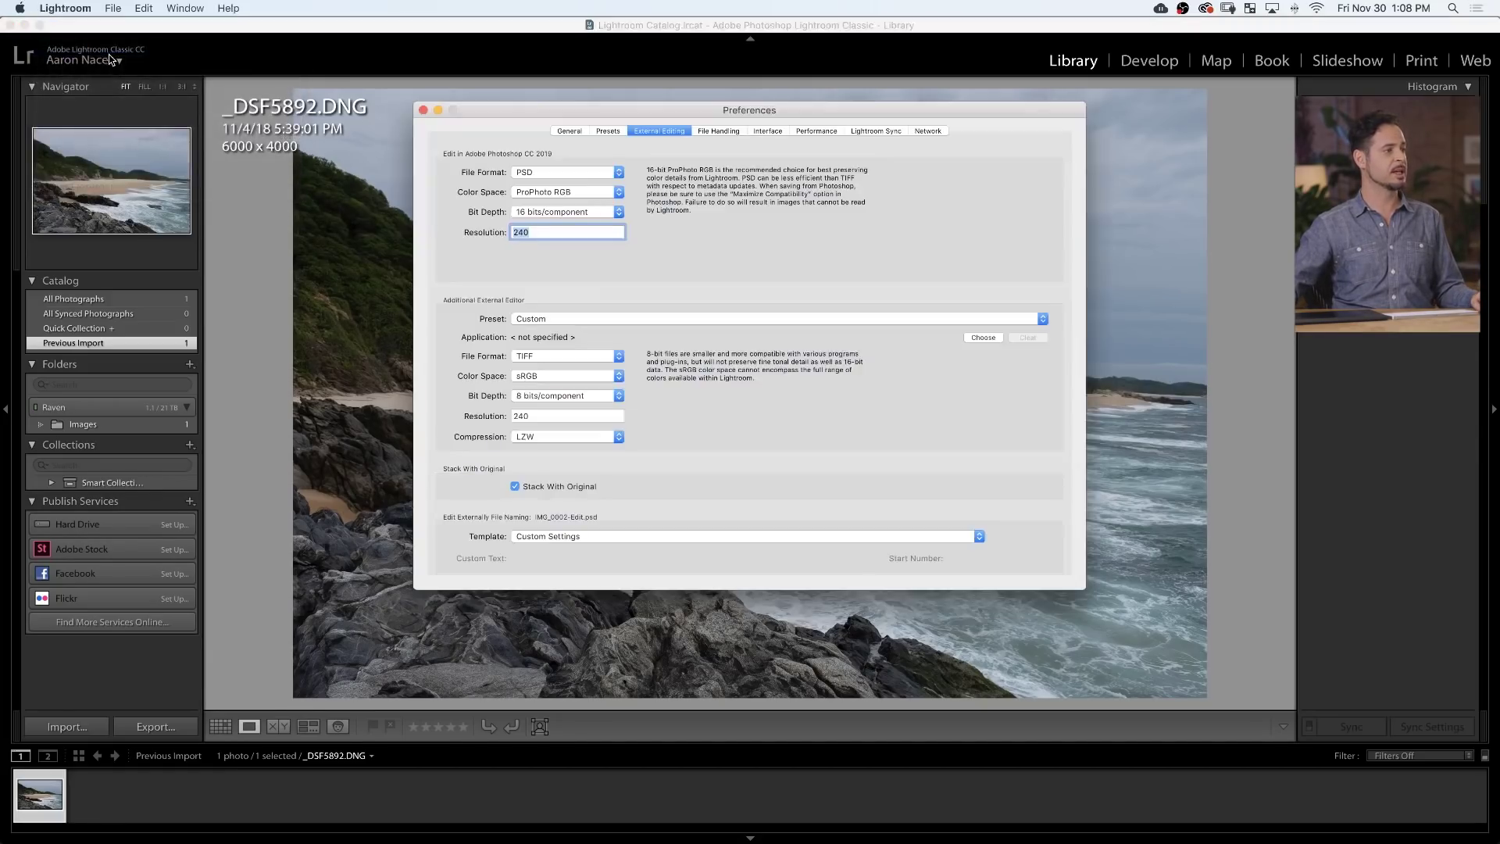
left_click(660, 135)
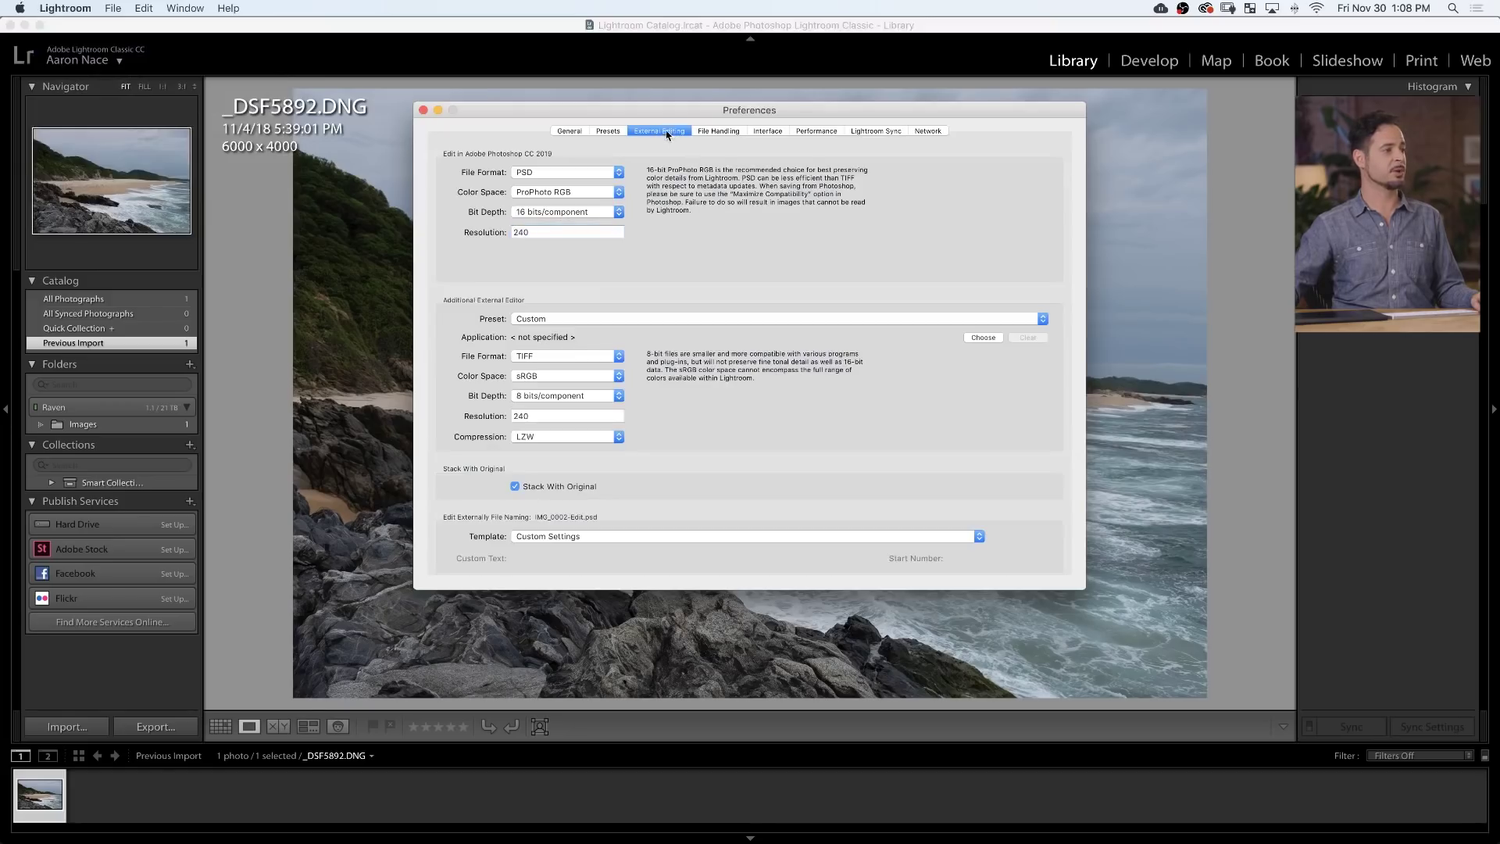
left_click(569, 172)
left_click(569, 173)
left_click(574, 194)
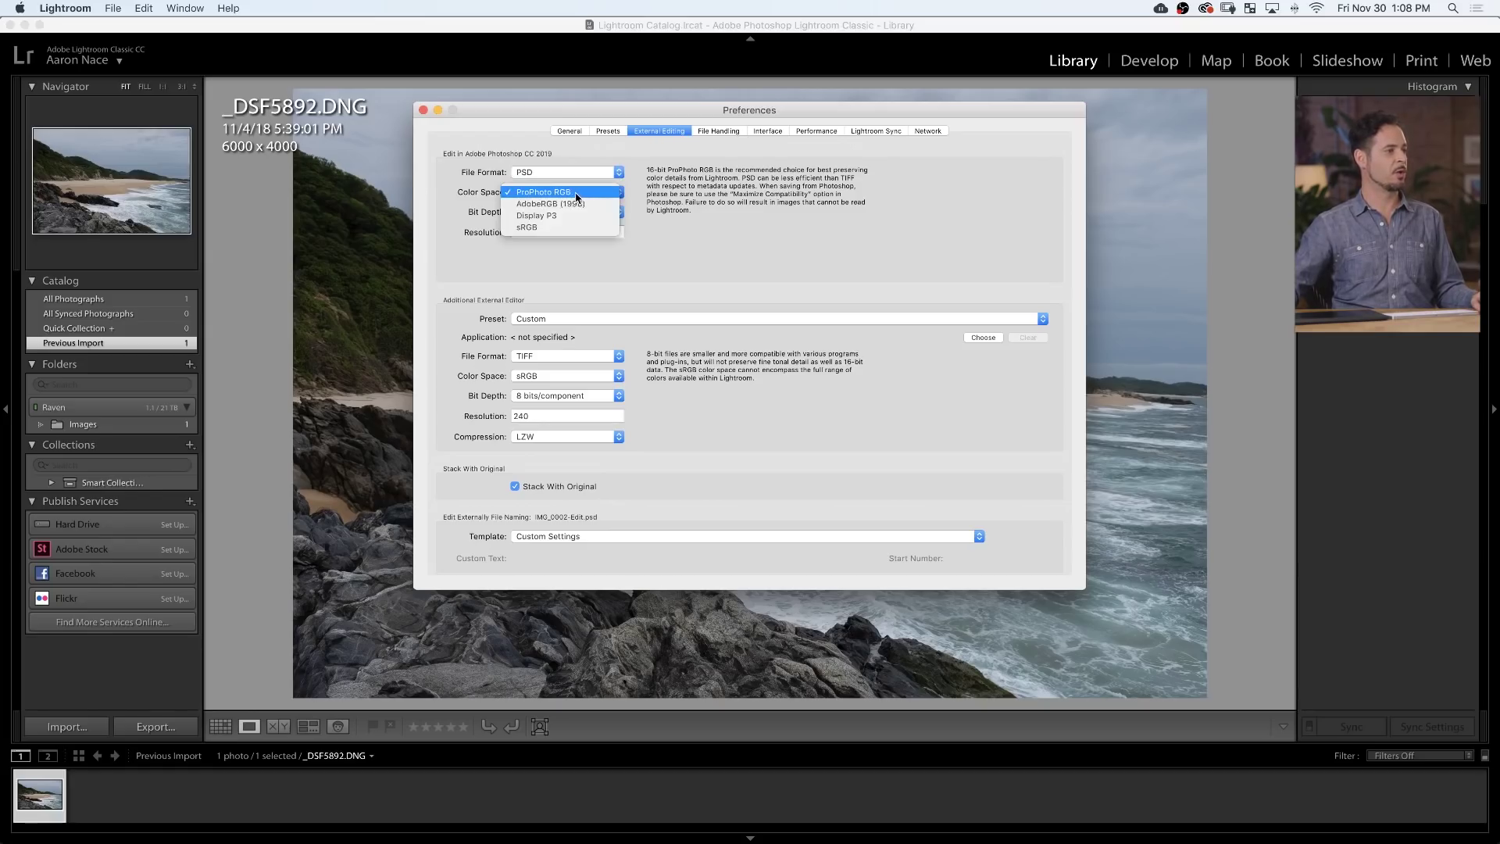
left_click(575, 195)
left_click(577, 214)
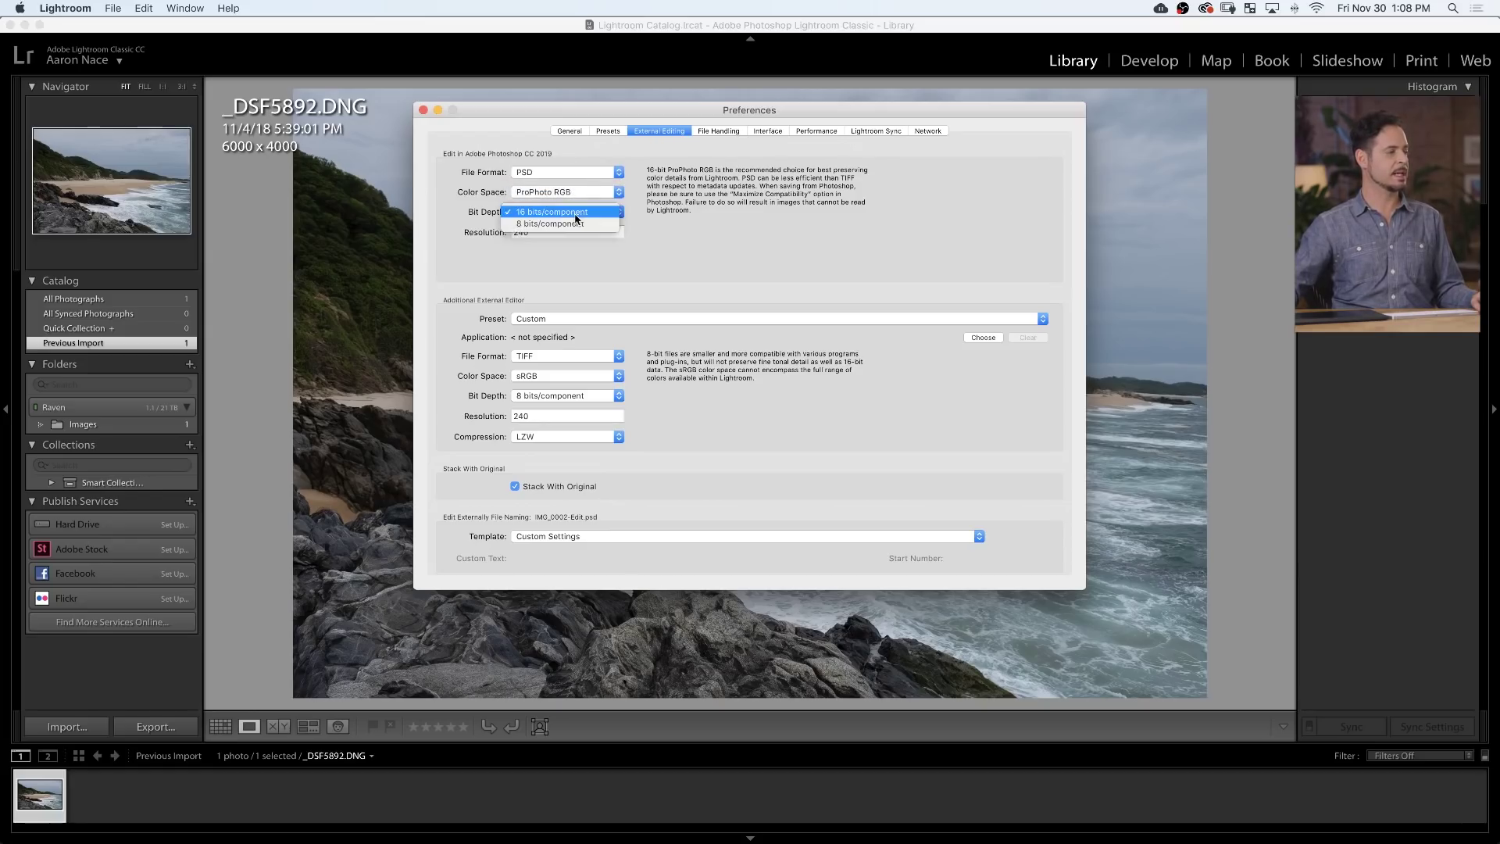
left_click(572, 213)
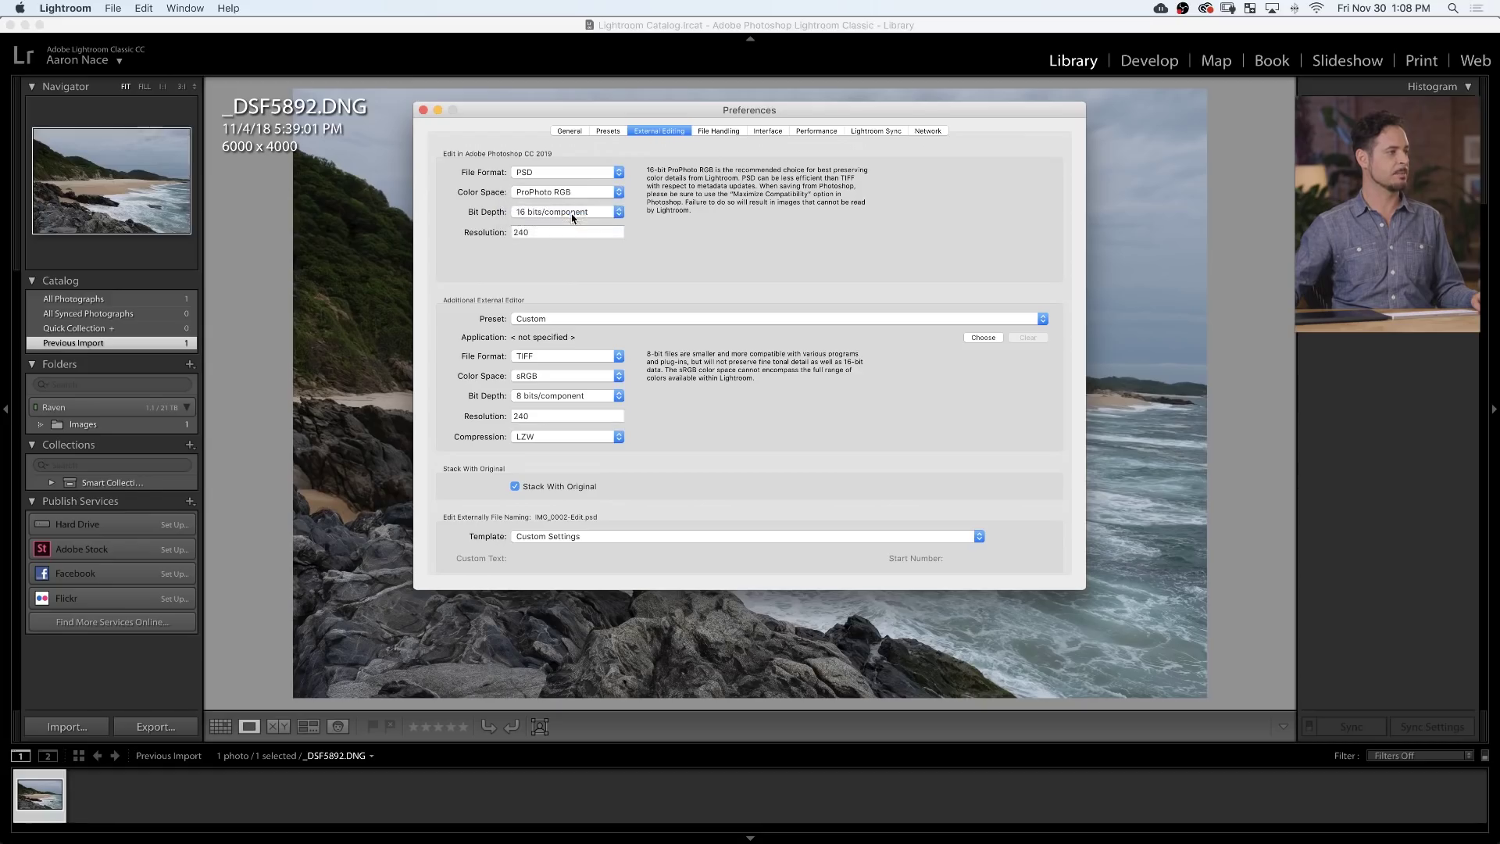
left_click(423, 111)
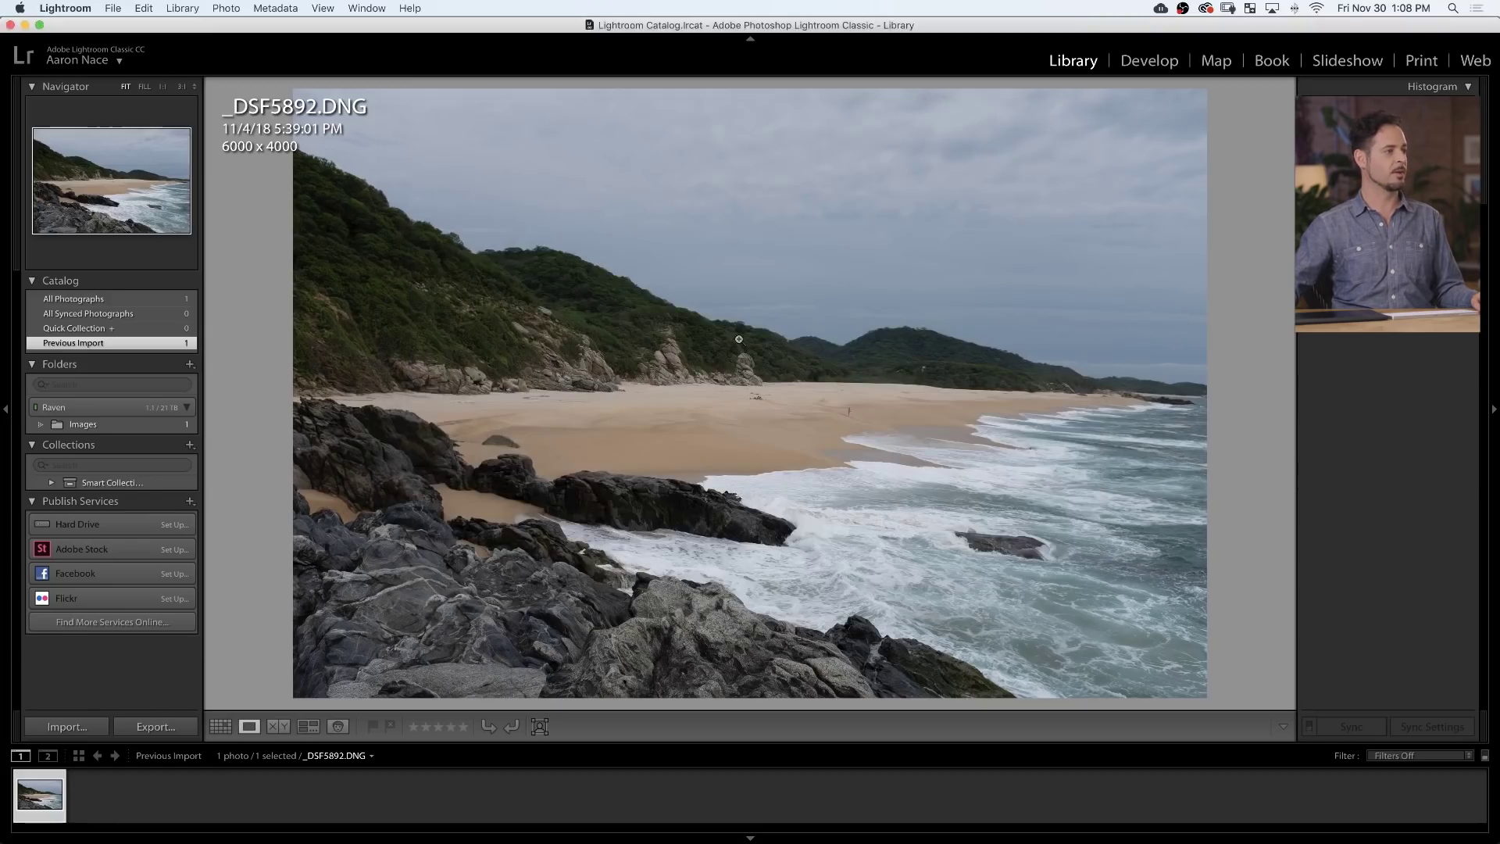
Send the beach photo from Lightroom to Adobe Photoshop CC 2019 for editing, using its embedded profile.
right_click(656, 251)
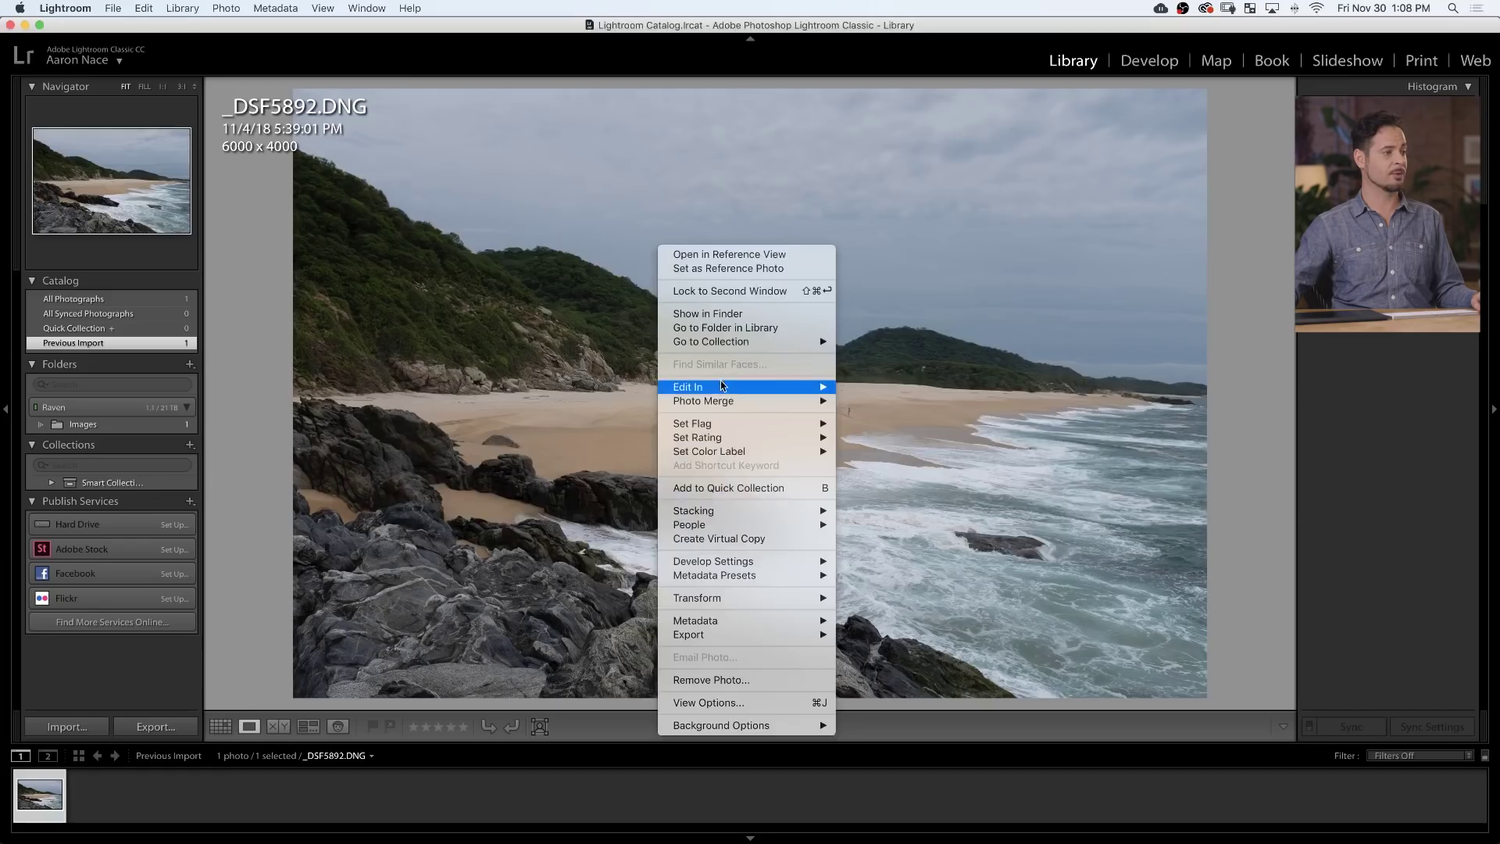
mouse_move(739, 386)
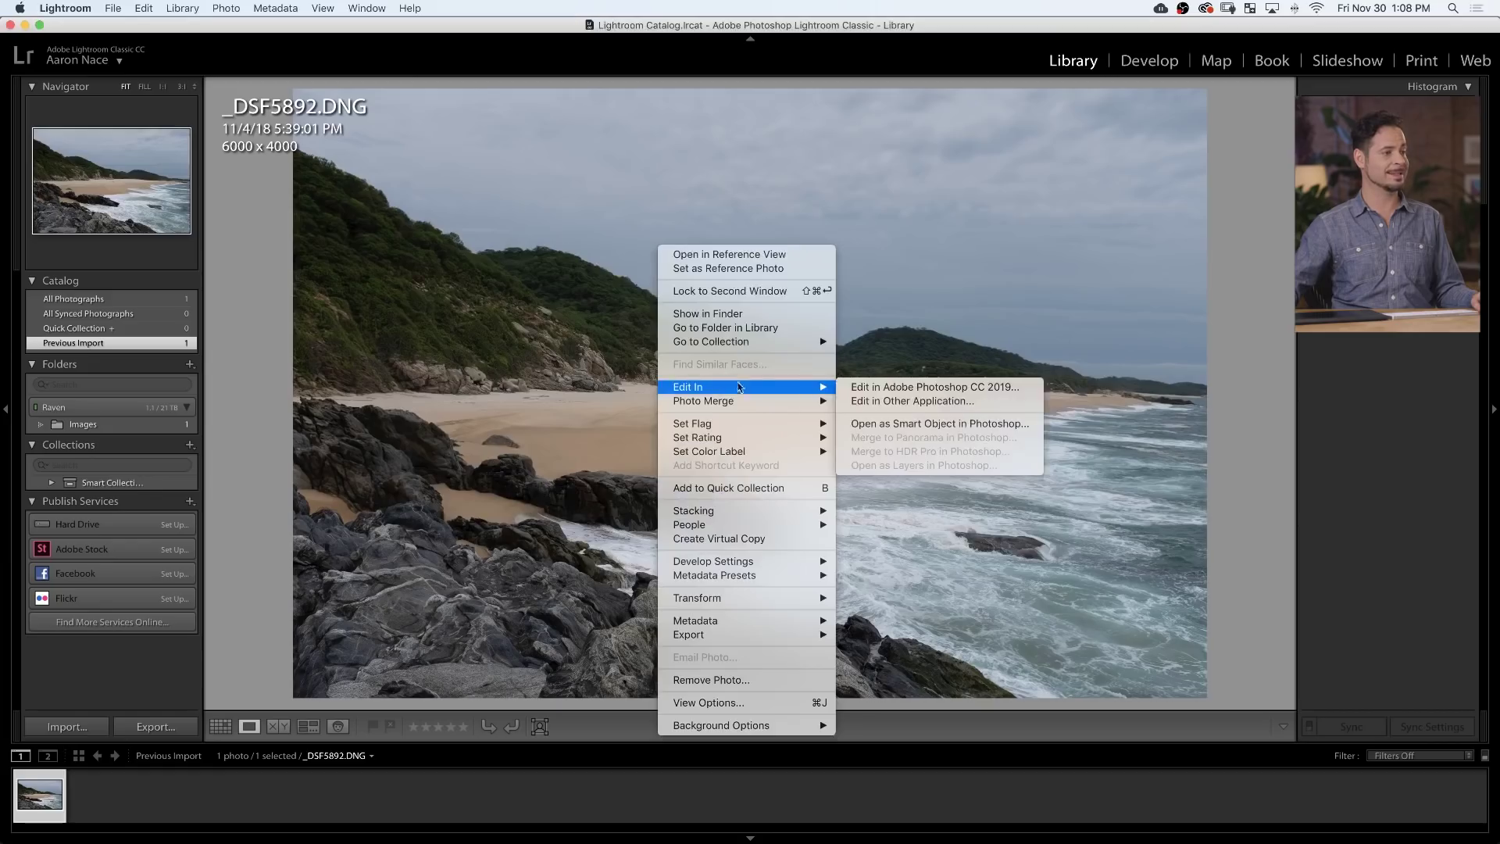
left_click(922, 388)
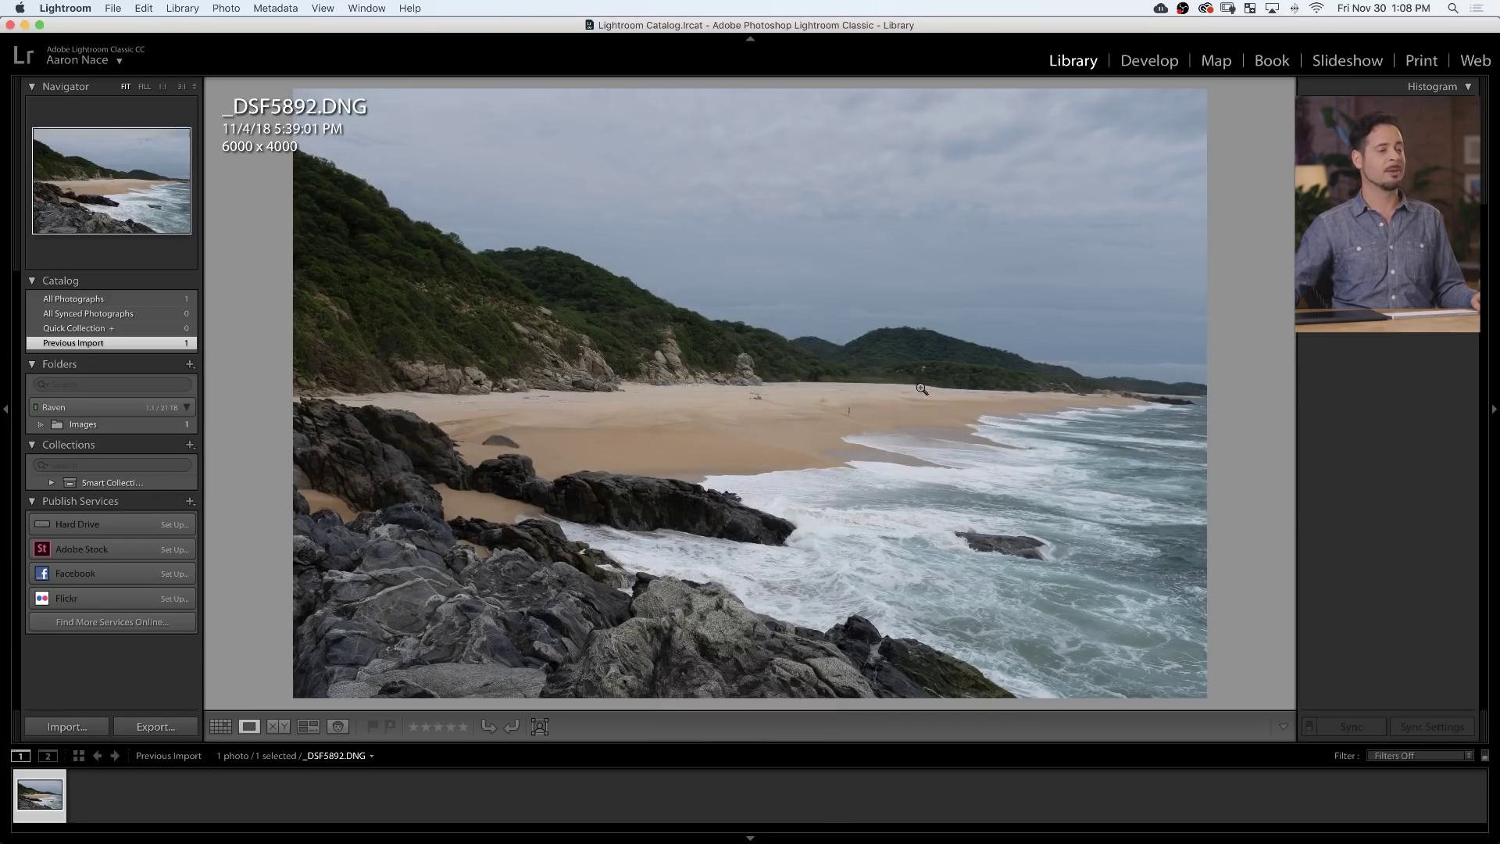
key("super+Tab")
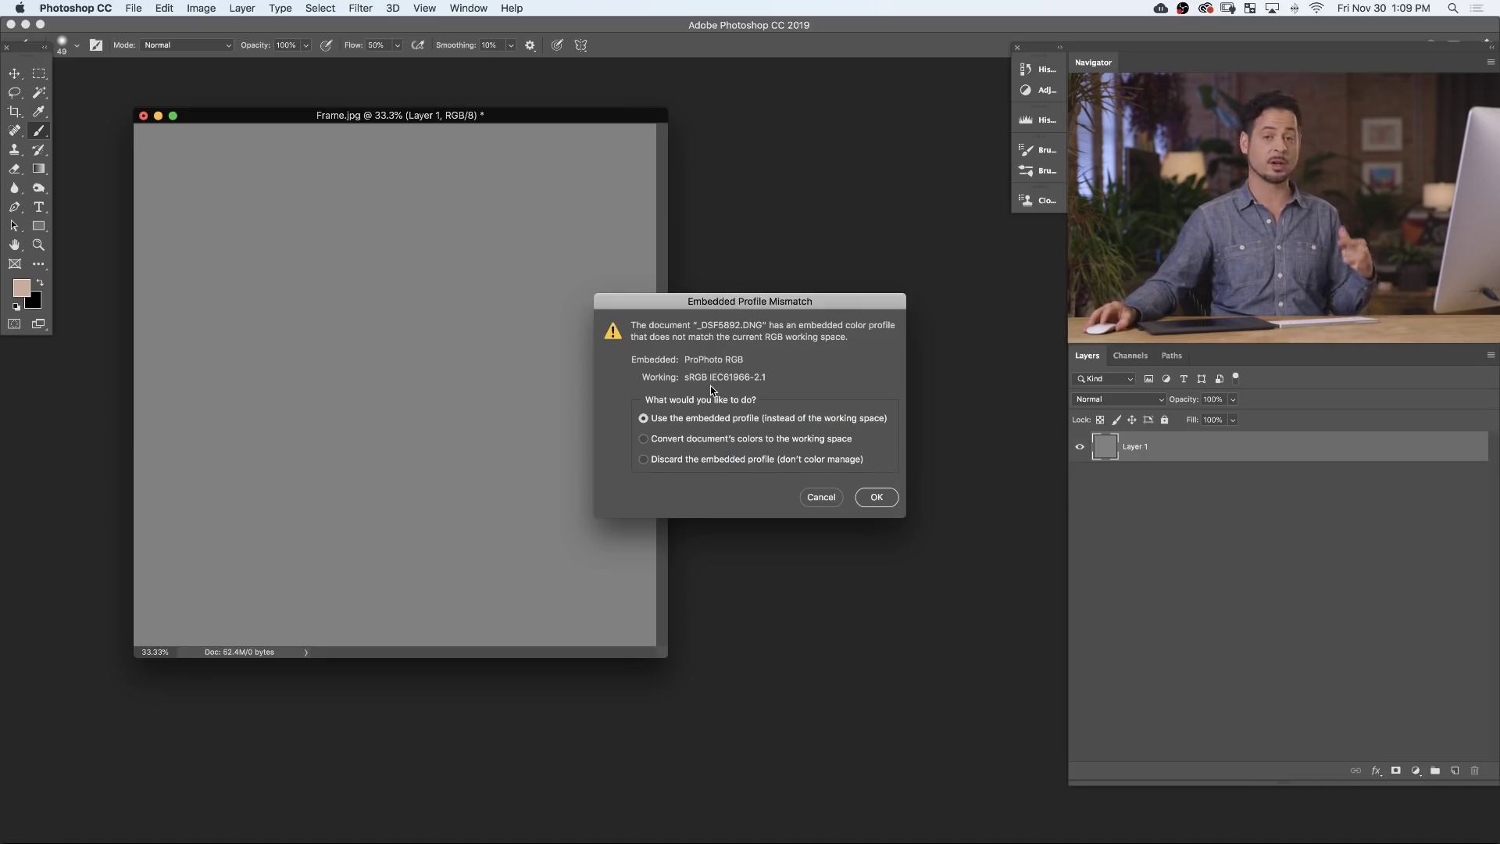
left_click(873, 498)
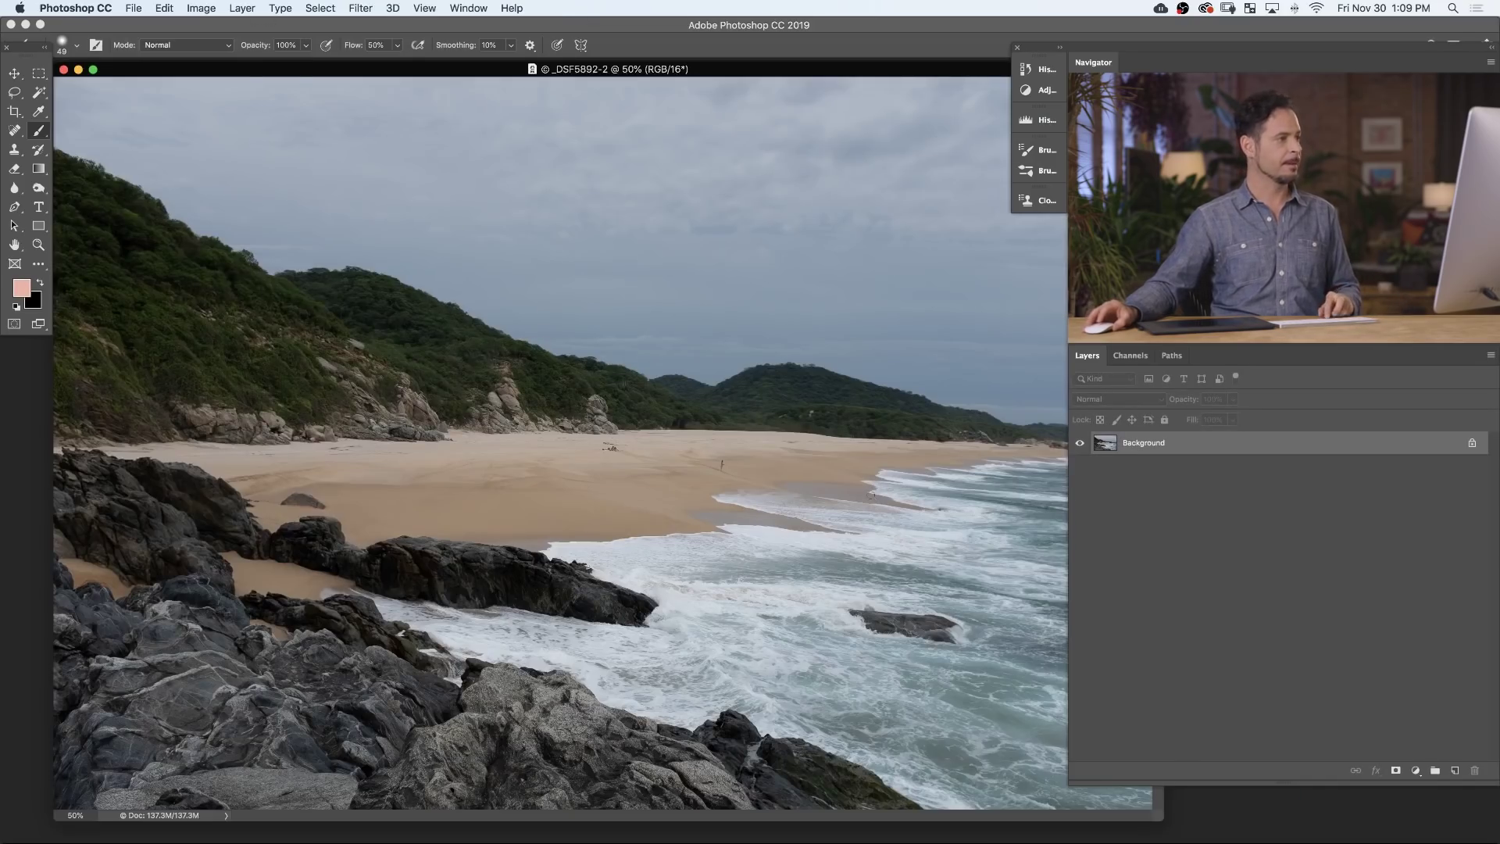
View the photo in full screen mode and check its source profile in Convert to Profile, without converting.
key("f")
left_click_drag(827, 432, 721, 433)
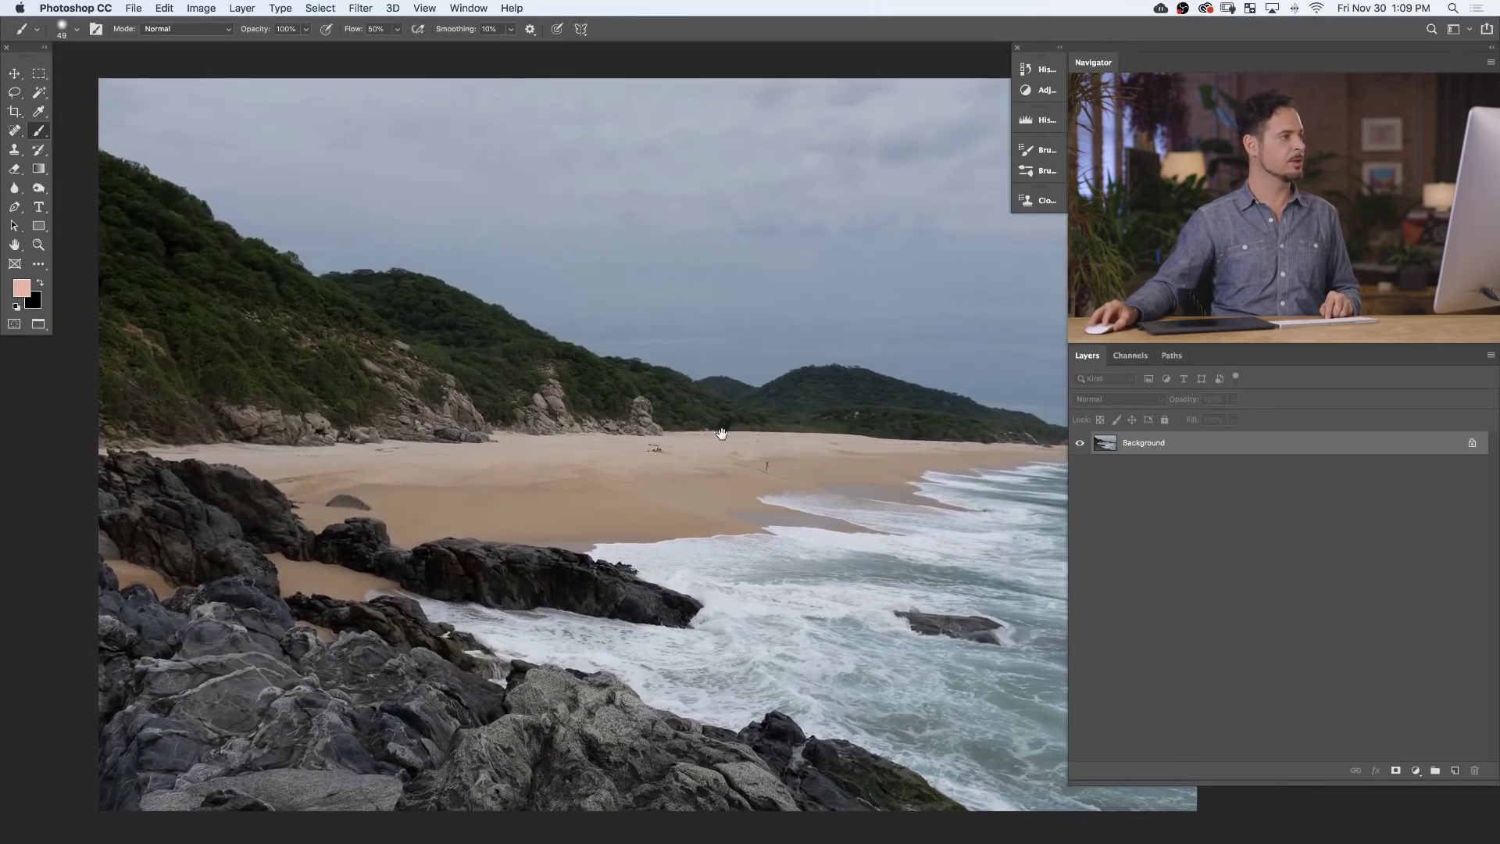
left_click(164, 9)
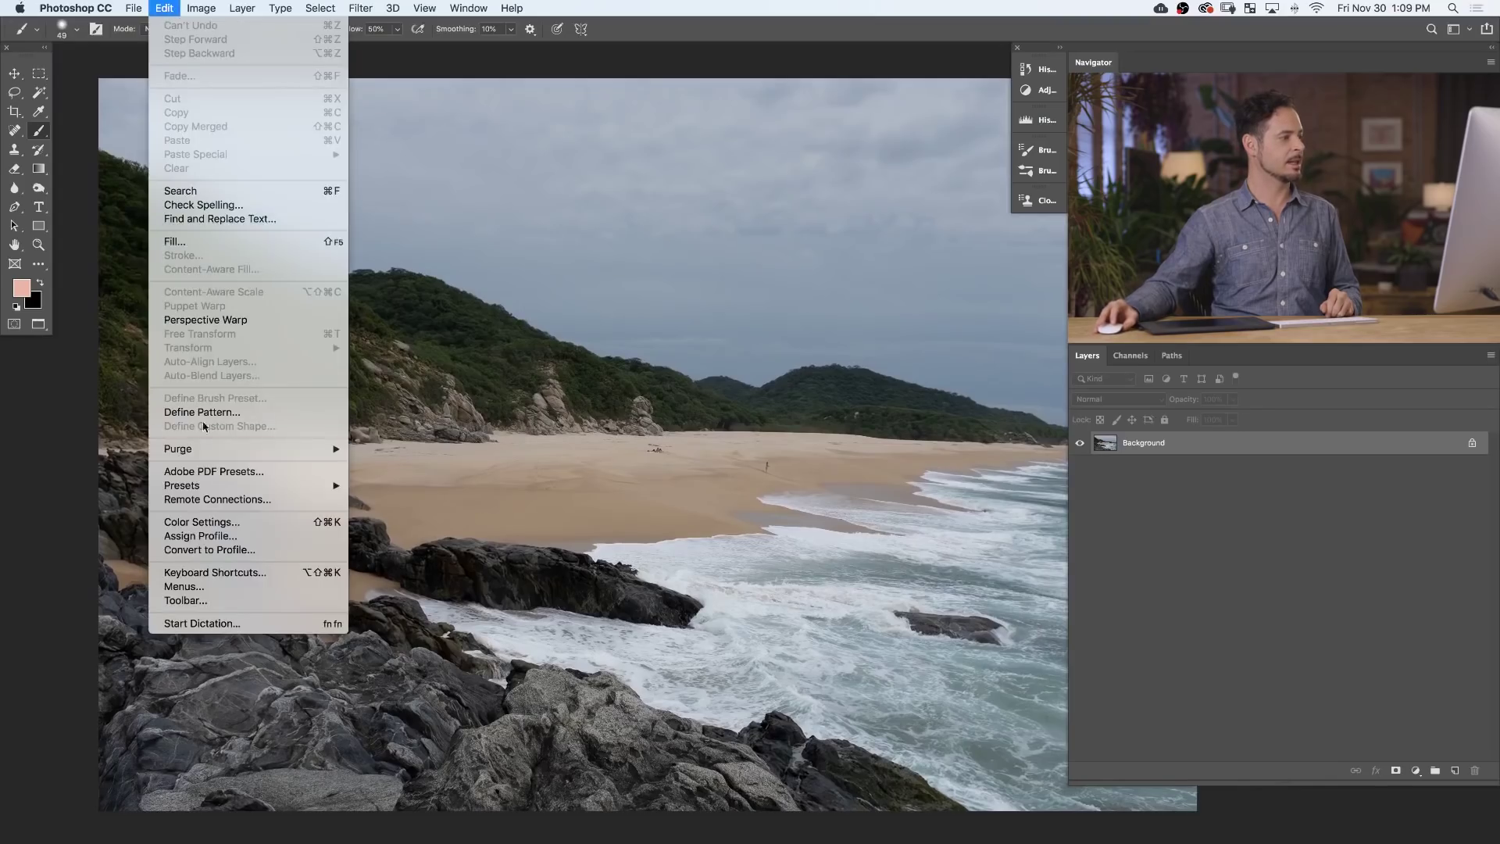
left_click(269, 553)
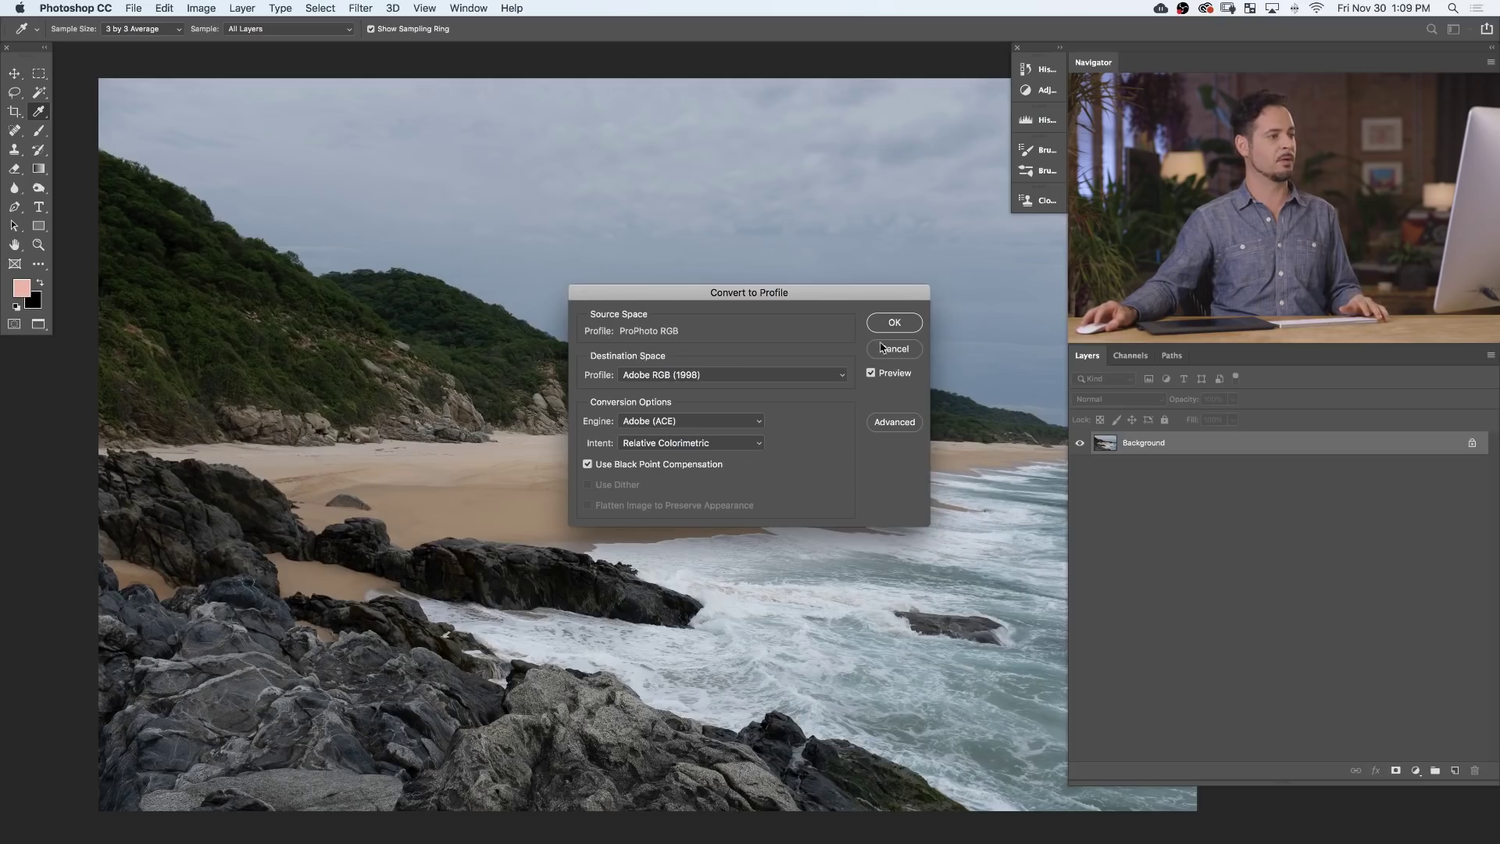
left_click(904, 353)
key("b")
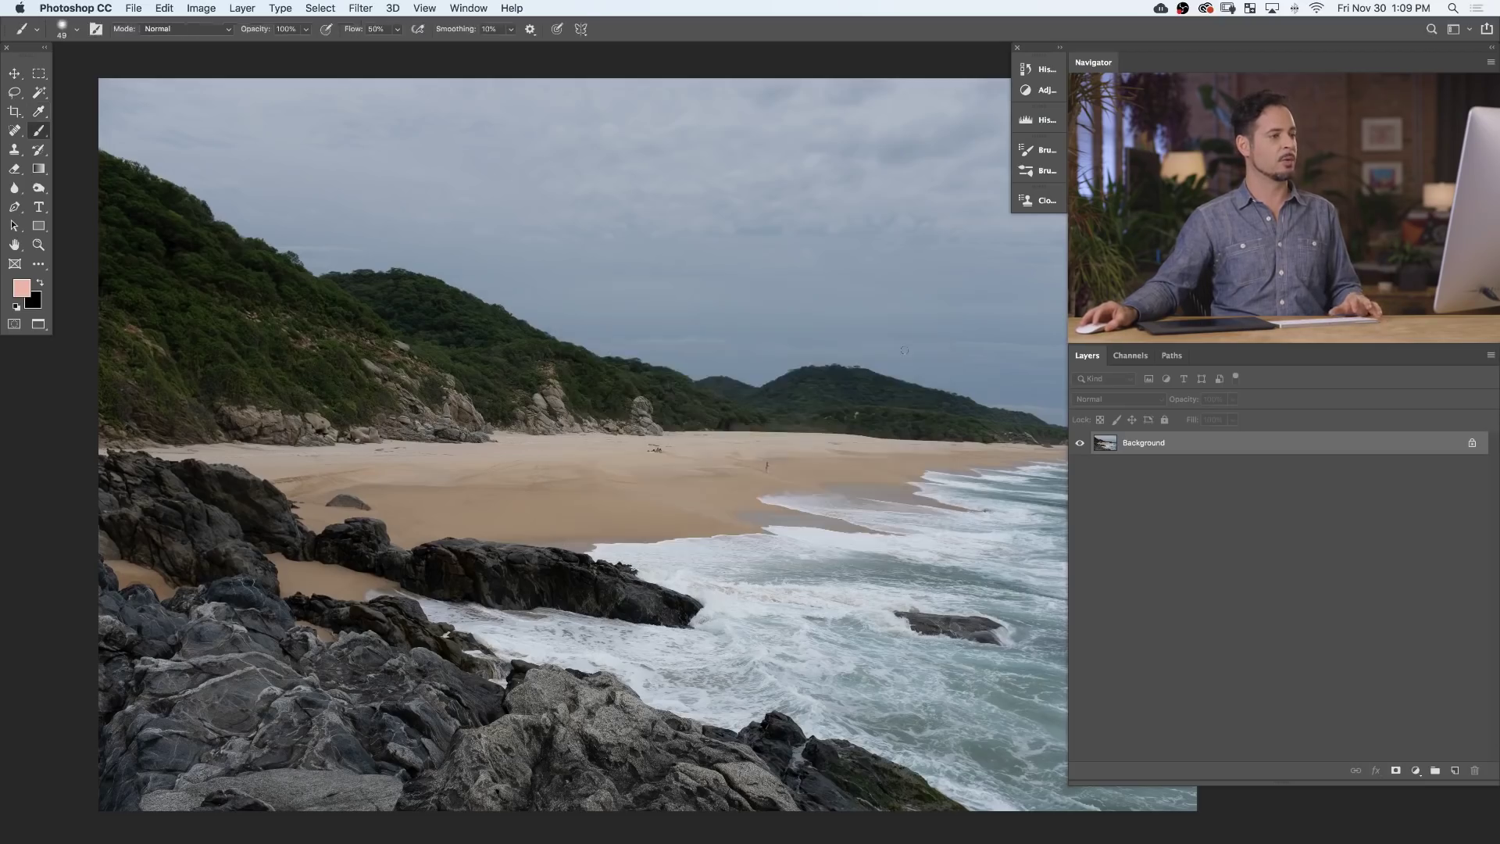
left_click_drag(786, 495, 730, 446)
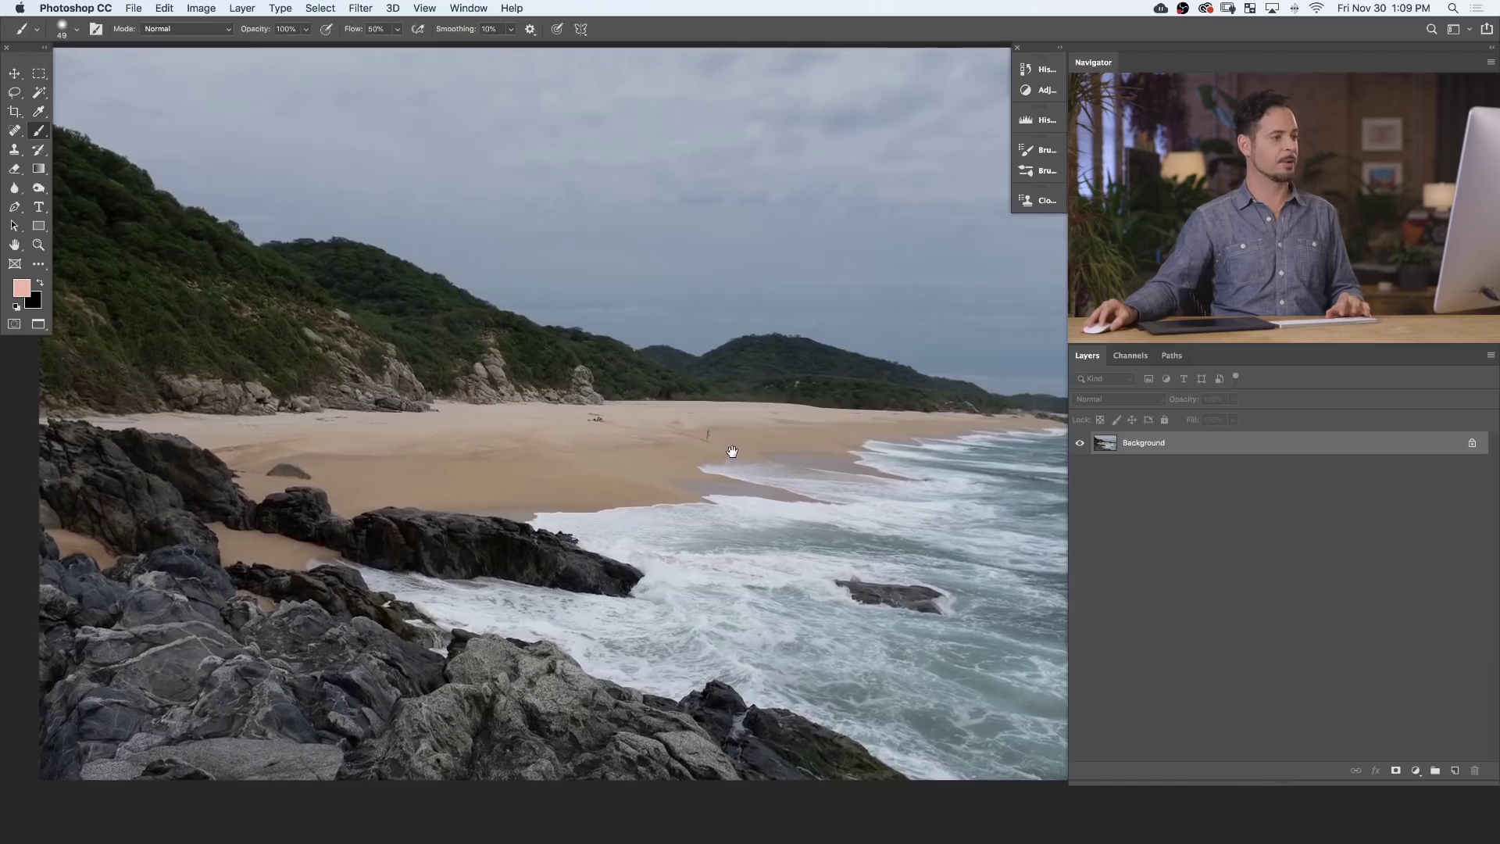